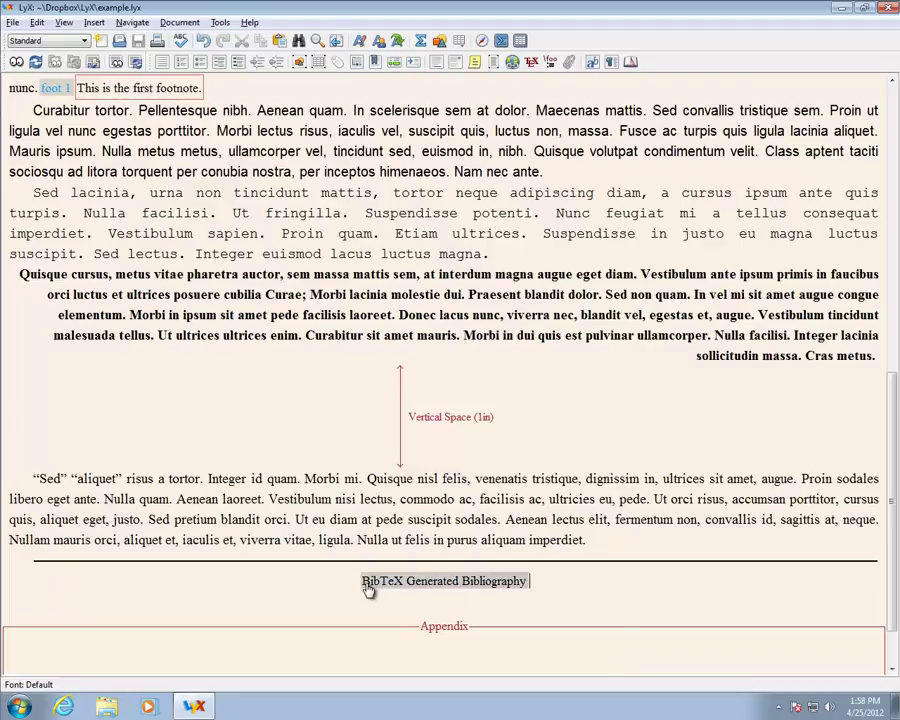
# Insert an empty paragraph just above the BibTeX Generated Bibliography.
pyautogui.press('Return')
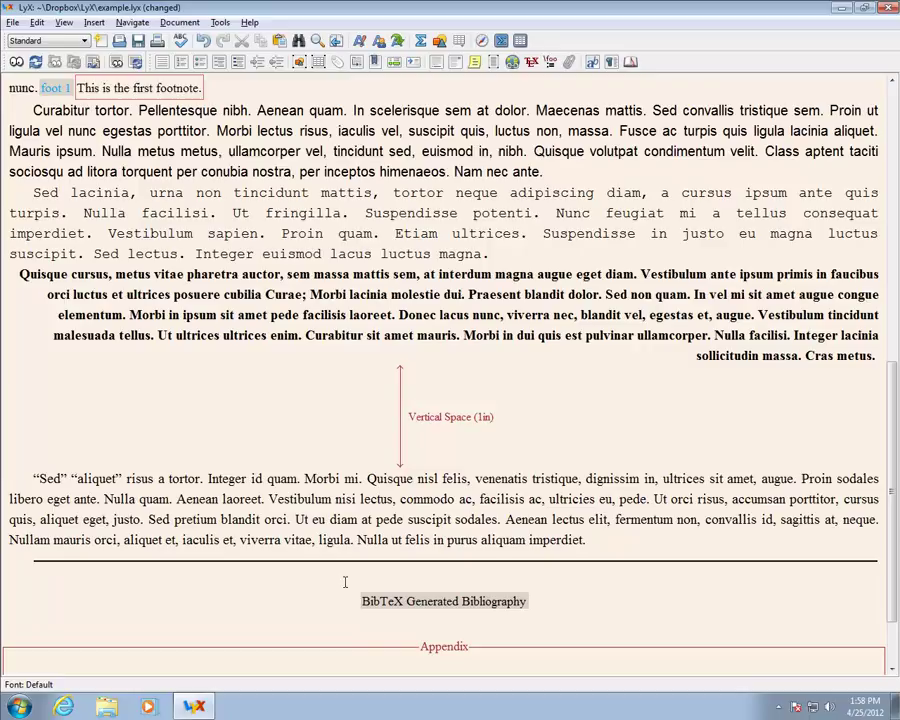
# Add a Section heading 'Math' and begin a Standard paragraph with 'Math can appear in text'.
pyautogui.click(40, 40)
pyautogui.write('se')
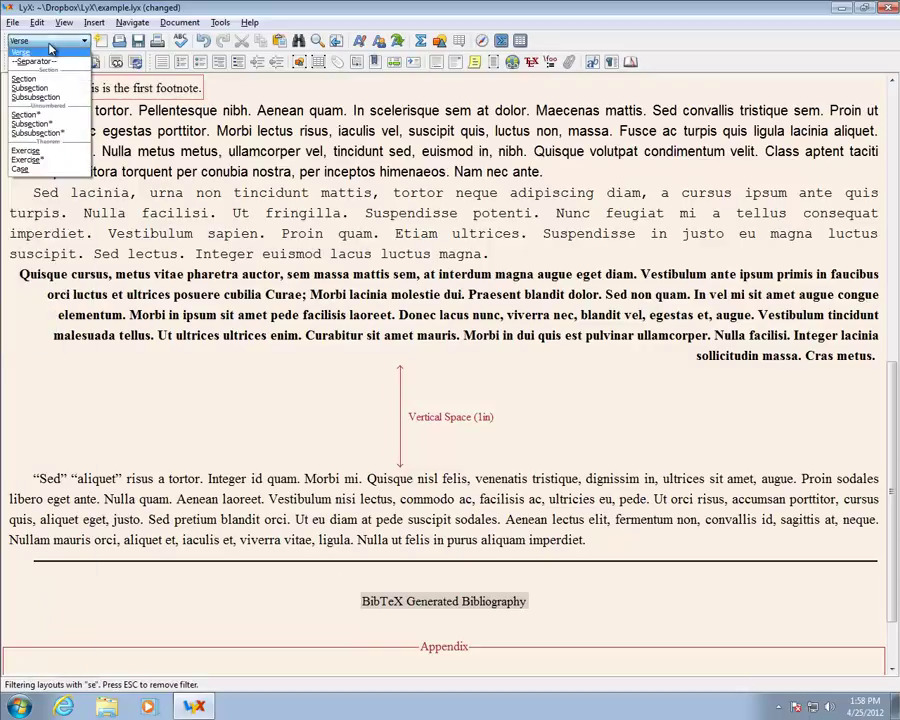
pyautogui.click(37, 80)
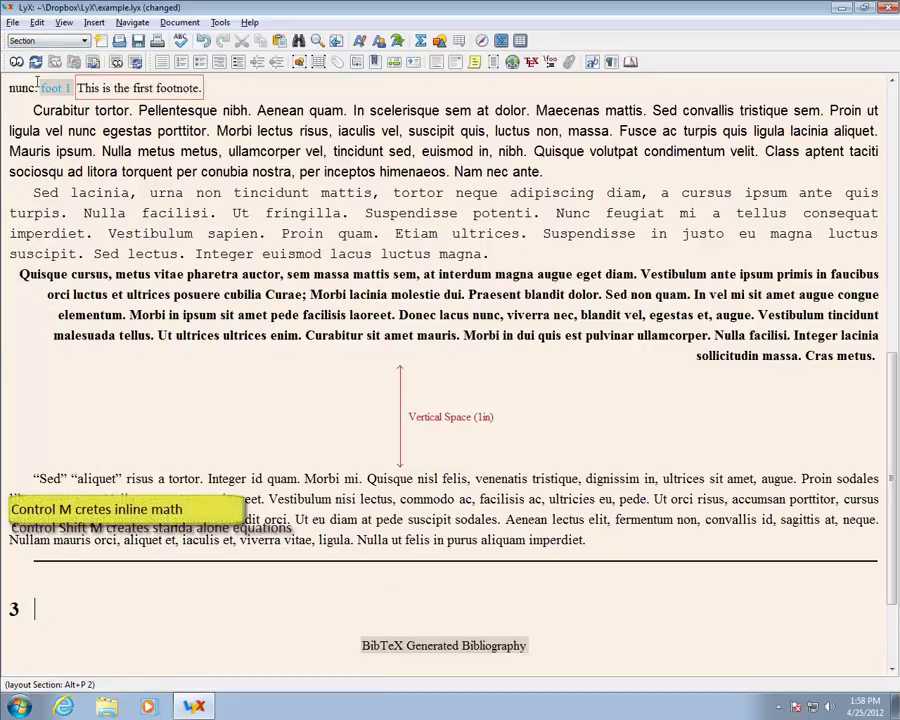
pyautogui.write('Math')
pyautogui.hotkey('shift', 'Home')
pyautogui.press('BackSpace')
pyautogui.write('Math')
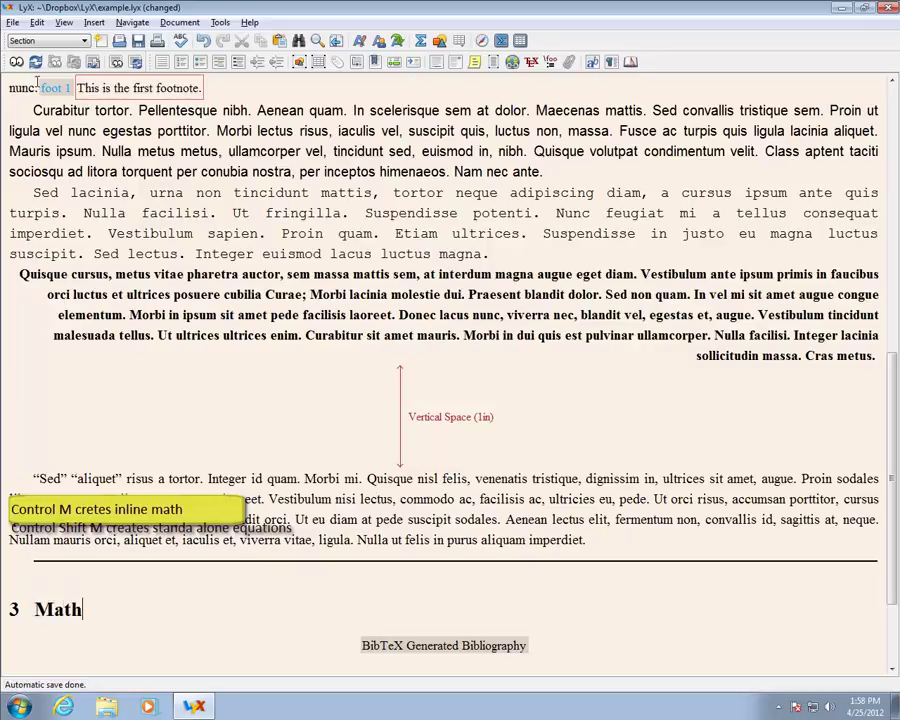
pyautogui.press('Return')
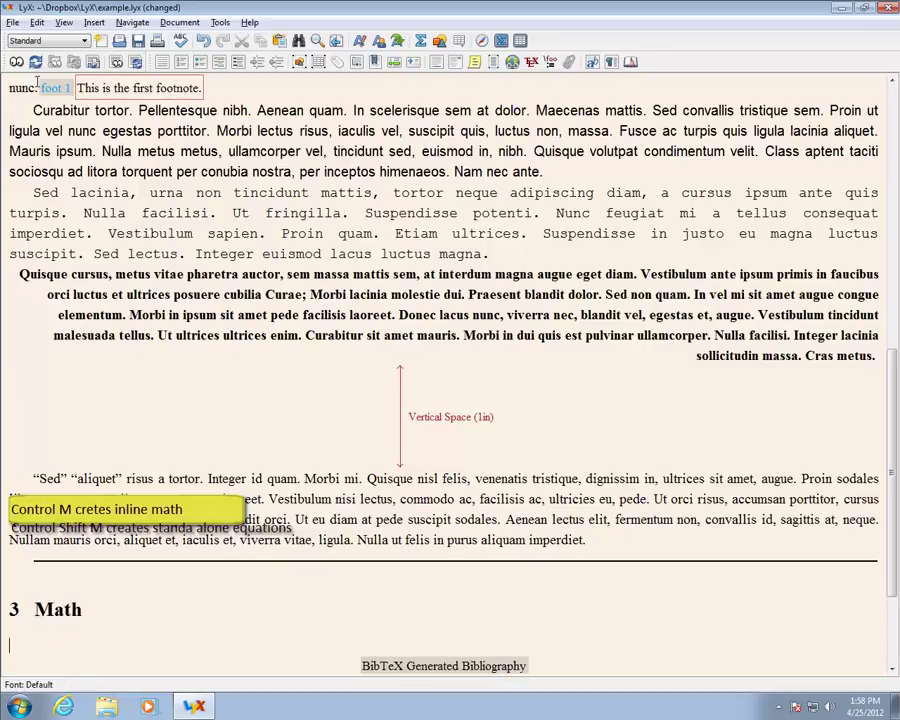
pyautogui.write('Math can app')
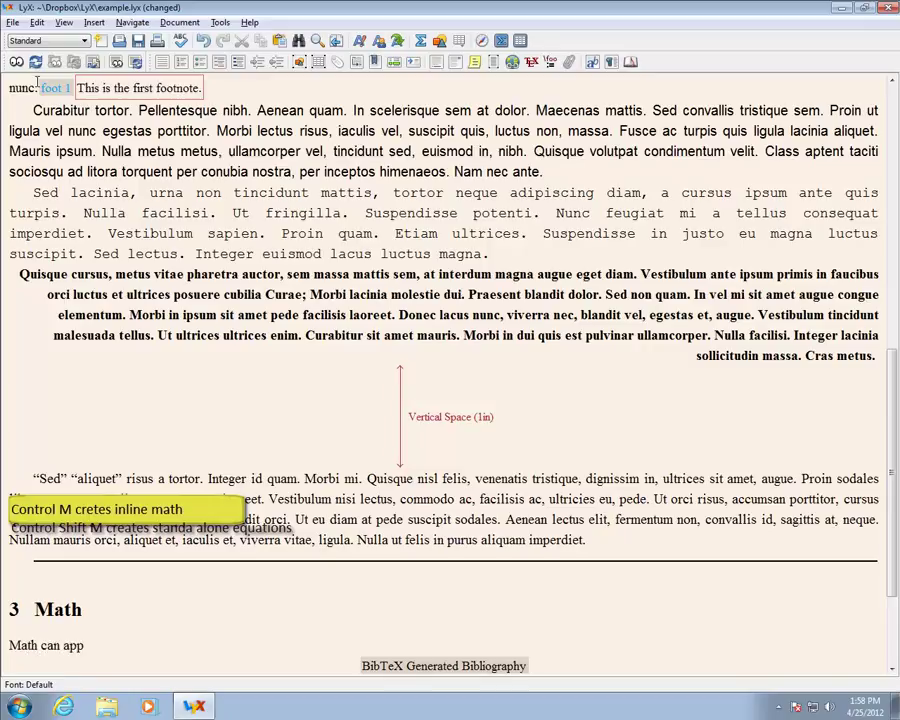
pyautogui.write('ear in text')
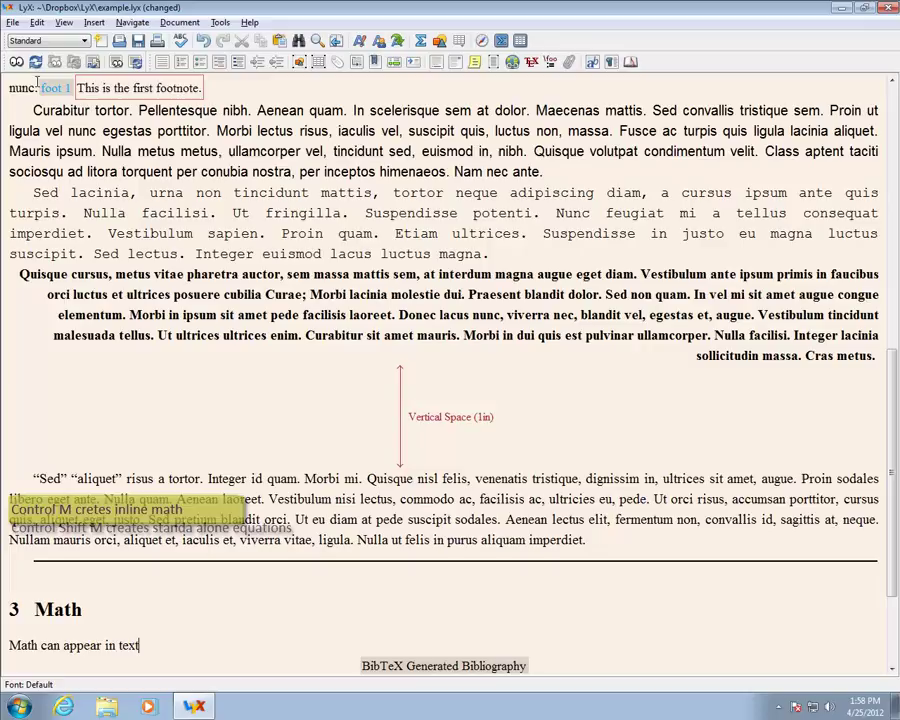
# Insert the inline formula \alpha + \beta = \gamma, then continue the sentence with 'or as an equation'.
pyautogui.hotkey('ctrl', 'm')
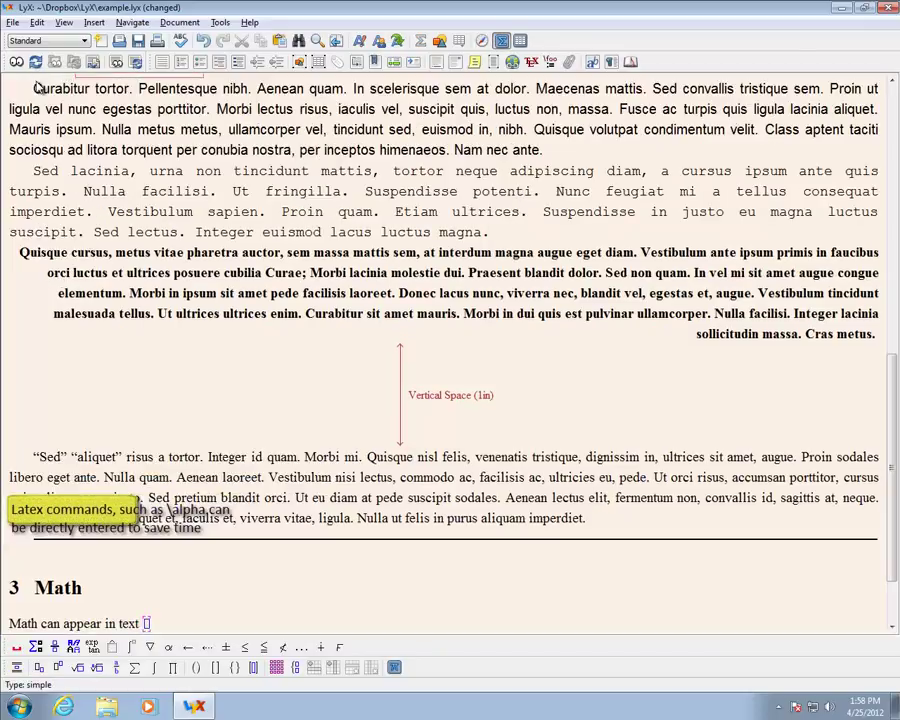
pyautogui.write('\\alpha')
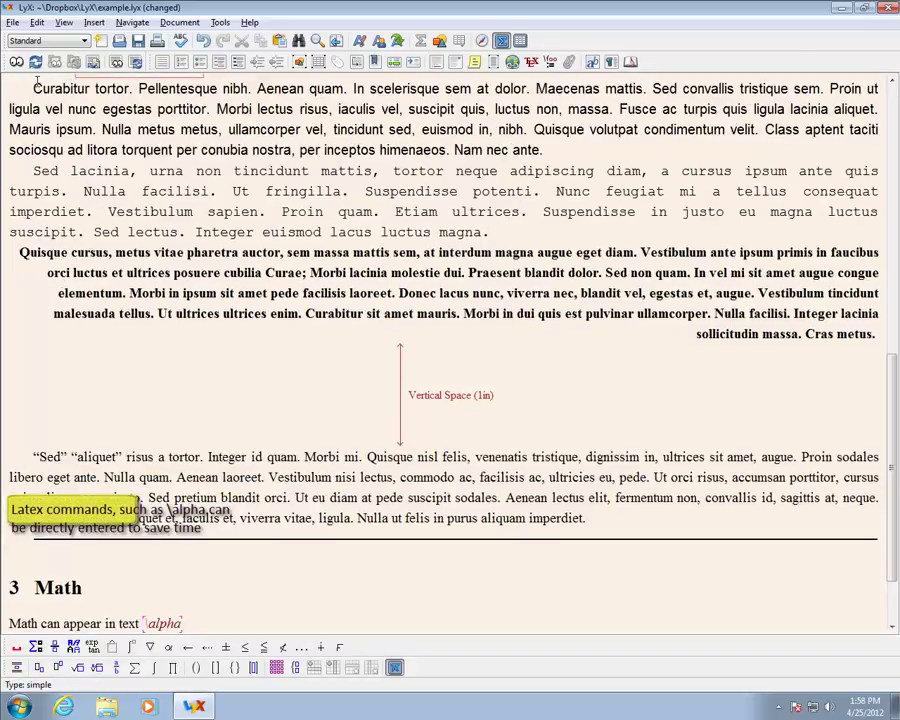
pyautogui.press('space')
pyautogui.write('+\x08eta')
pyautogui.press('space')
pyautogui.write('=\\g')
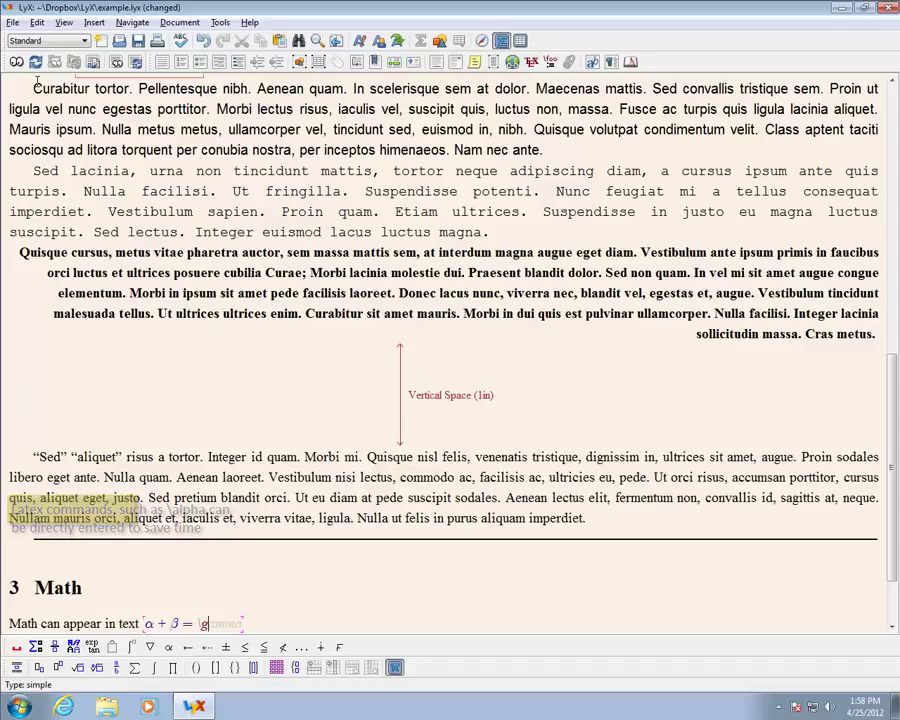
pyautogui.write('amma')
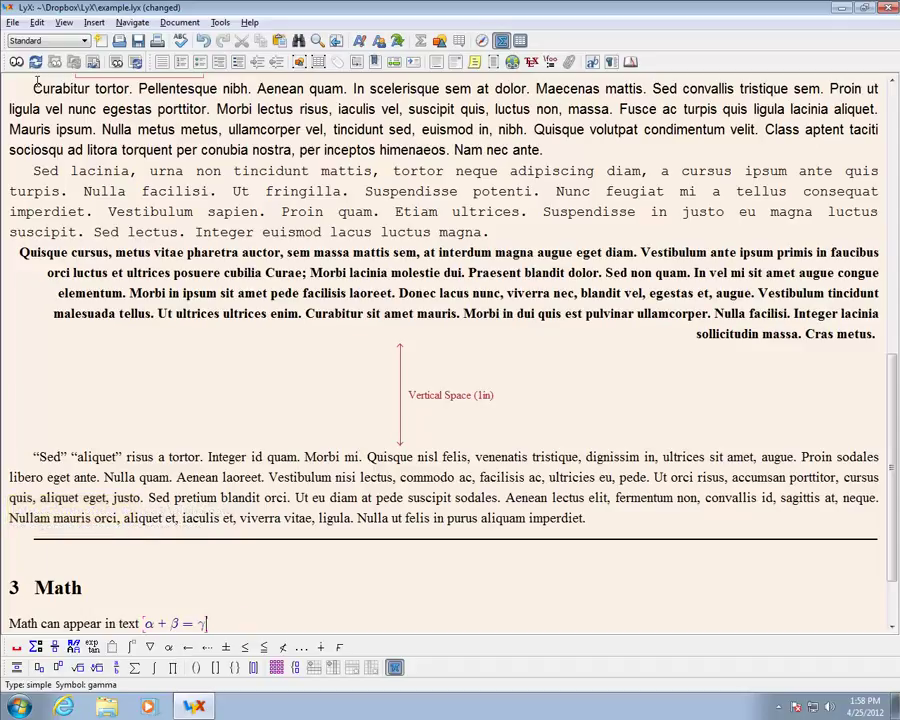
pyautogui.press('Right')
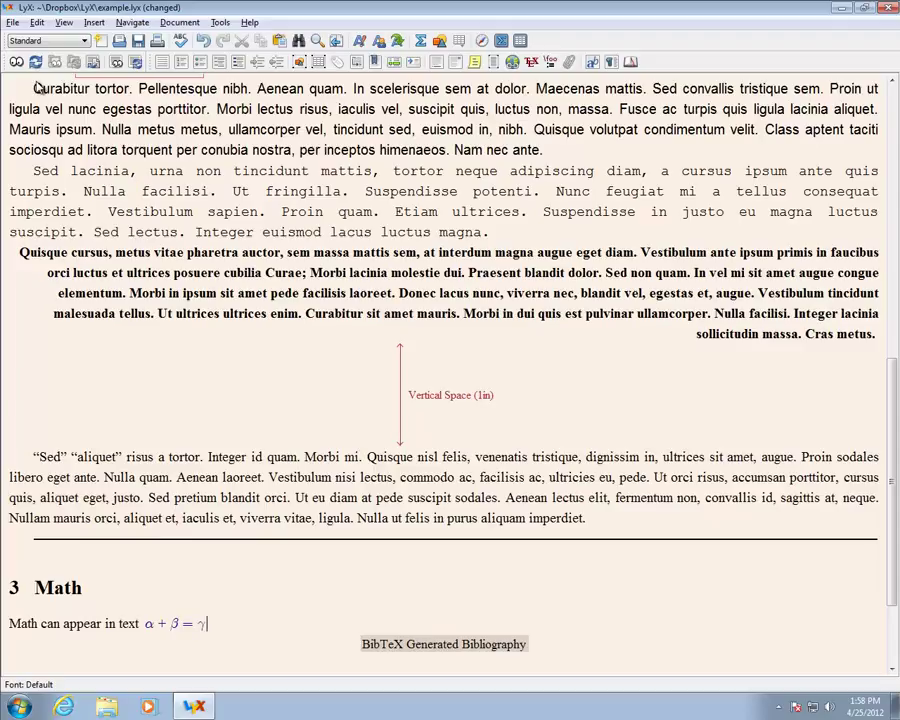
pyautogui.write('or as an equation')
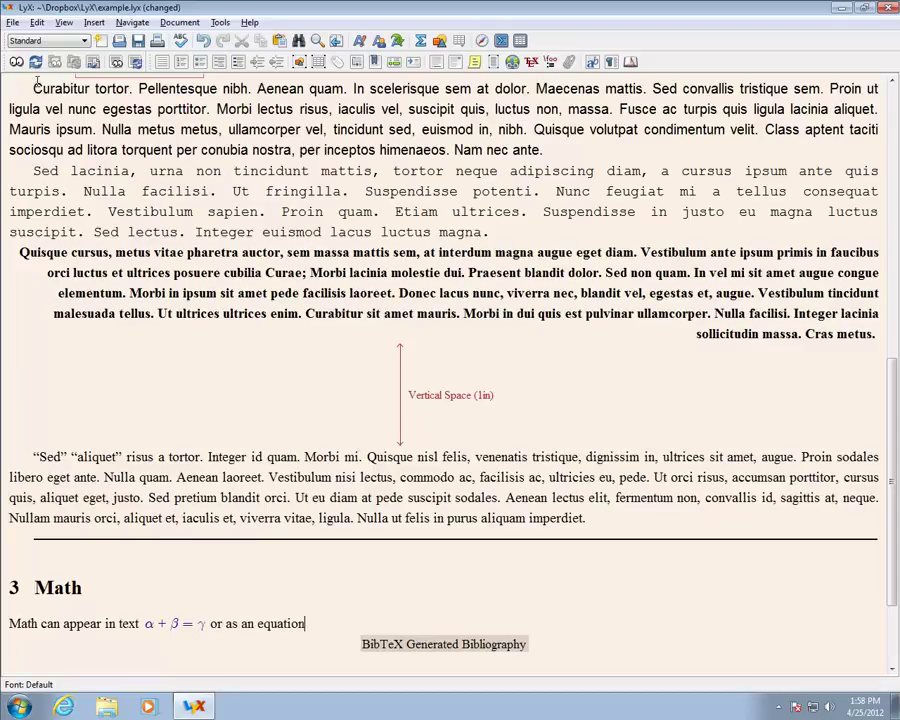
# Add a centred display equation α + β = γ below the sentence.
pyautogui.hotkey('ctrl', 'shift', 'm')
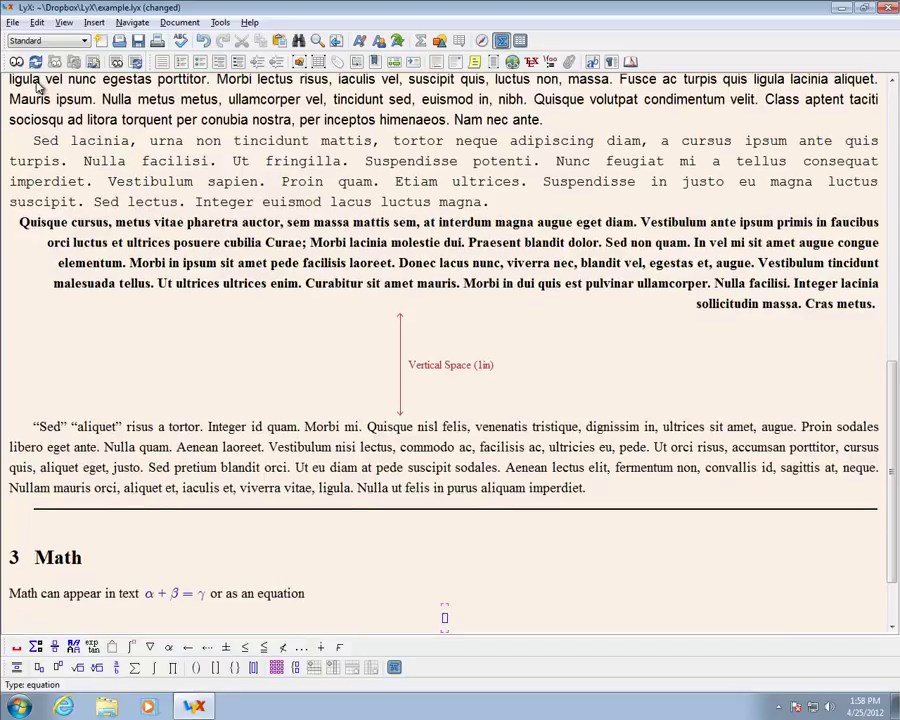
pyautogui.write('\\alpha')
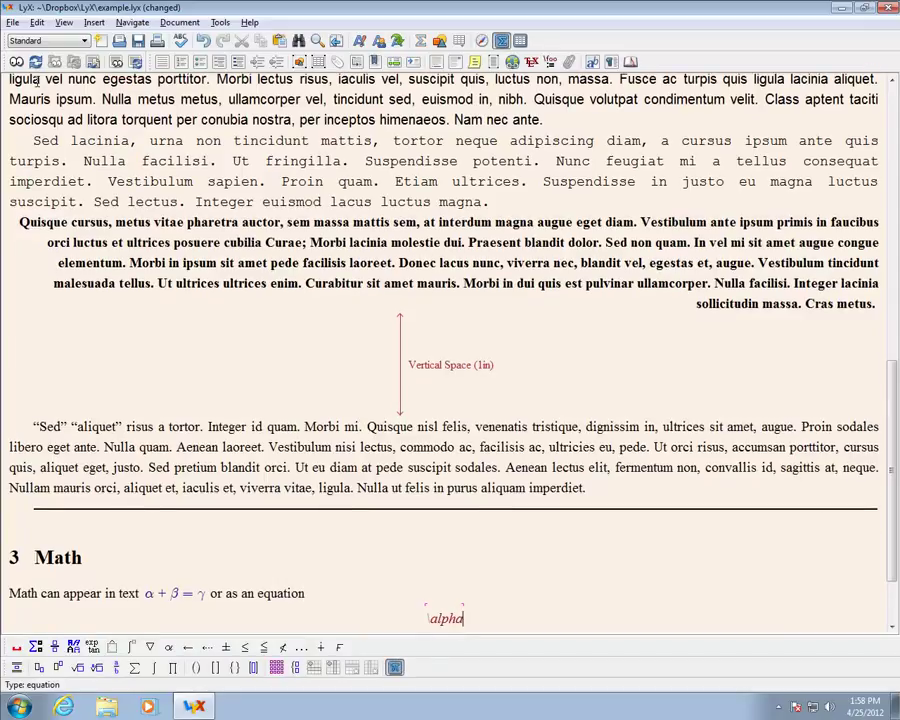
pyautogui.write(' +\\beta = \\g')
pyautogui.write('amma')
pyautogui.press('space')
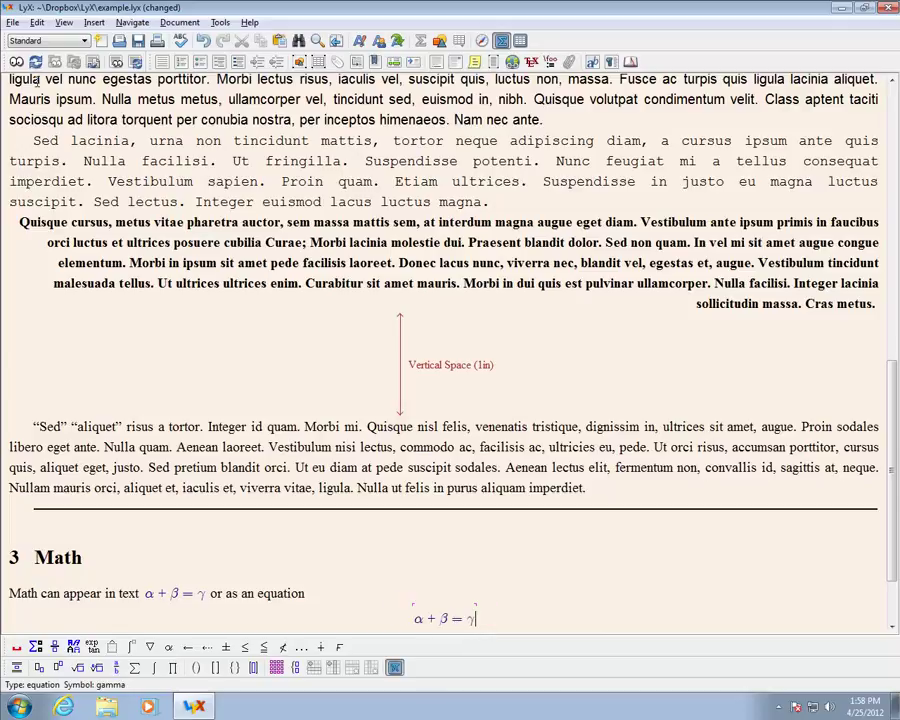
pyautogui.press('Right')
# Start a new paragraph below the equation reading 'WYSIWYG math is simple'.
pyautogui.press('Return')
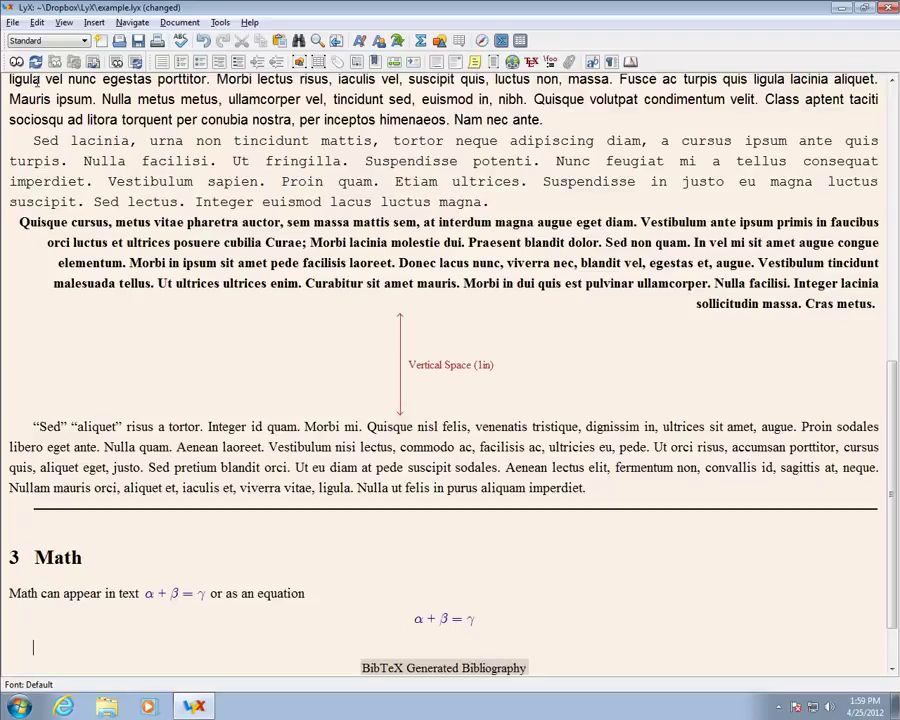
pyautogui.write('M')
pyautogui.press('BackSpace')
pyautogui.write('WYSIWYG math')
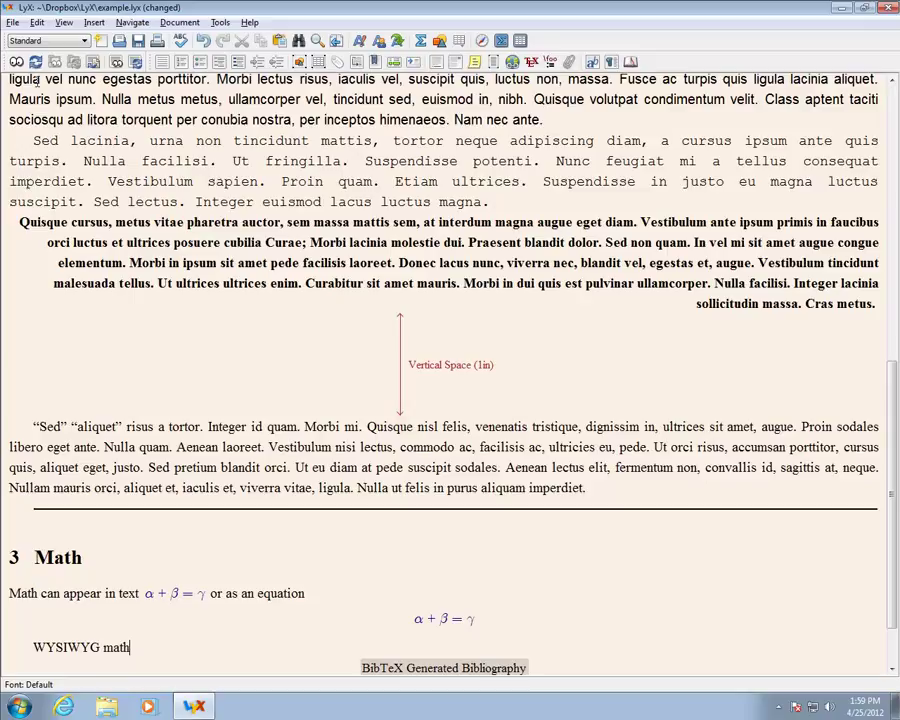
pyautogui.write(' is simple')
# Insert a display equation containing a Standard \frac fraction.
pyautogui.hotkey('ctrl', 'shift', 'm')
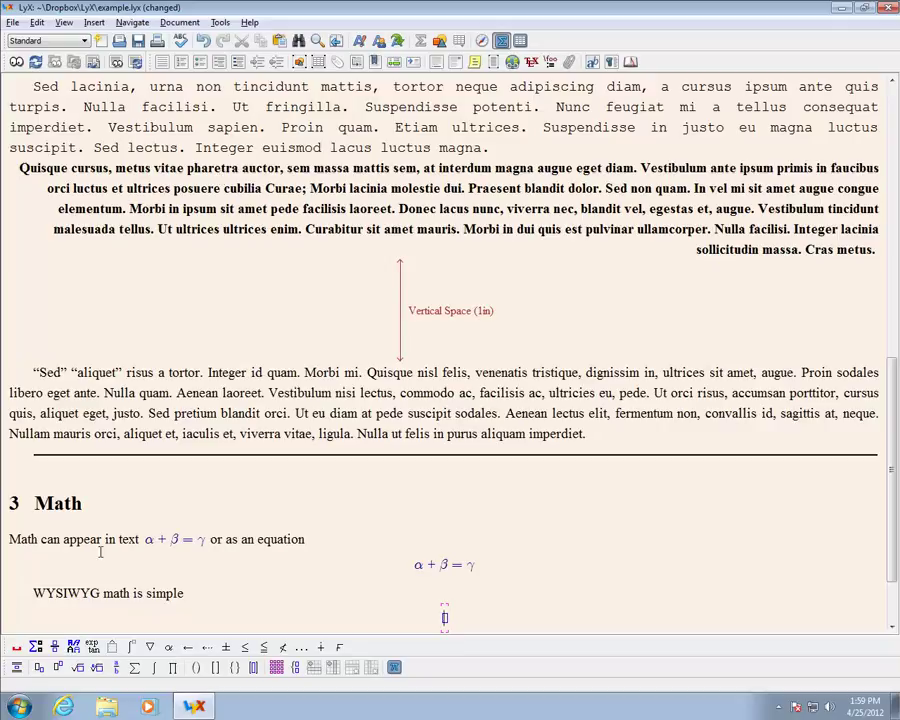
pyautogui.click(38, 647)
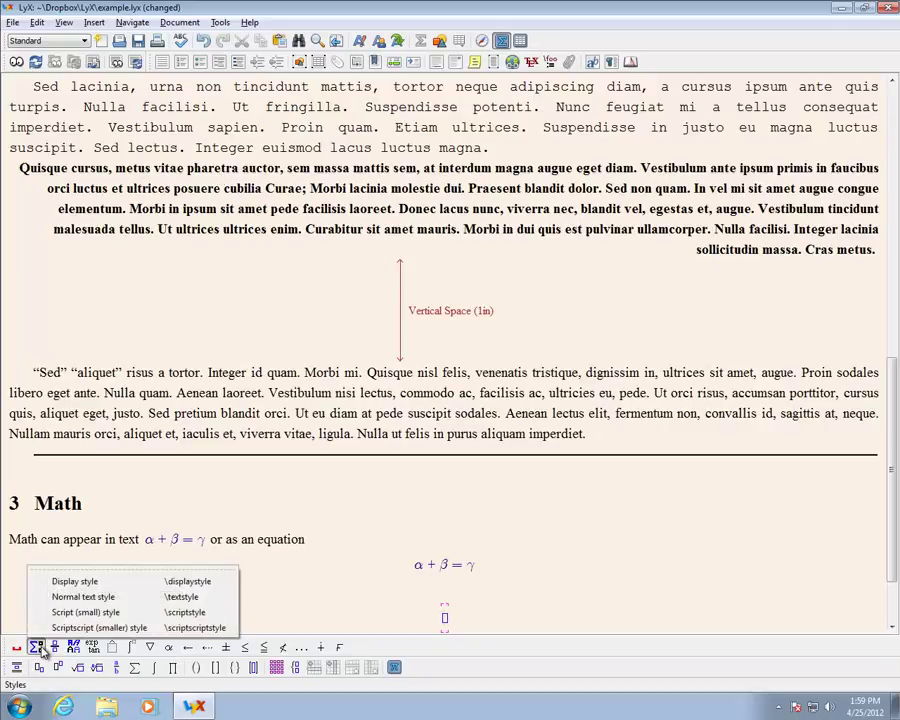
pyautogui.click(57, 648)
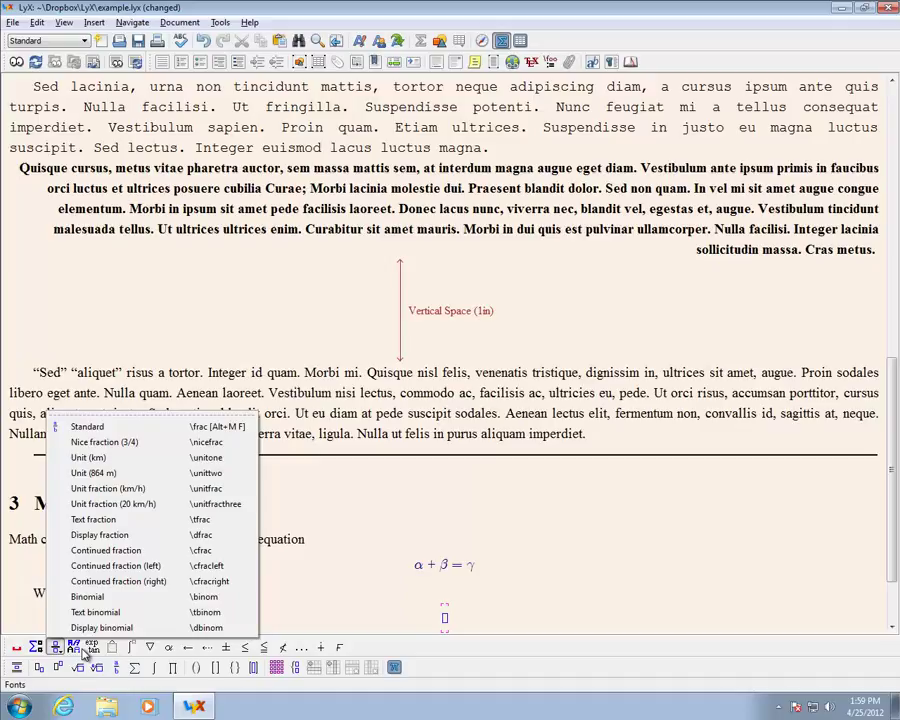
pyautogui.click(120, 428)
# Browse the math toolbar's big operator, frame decoration and function palettes.
pyautogui.scroll(-2, 518, 582)
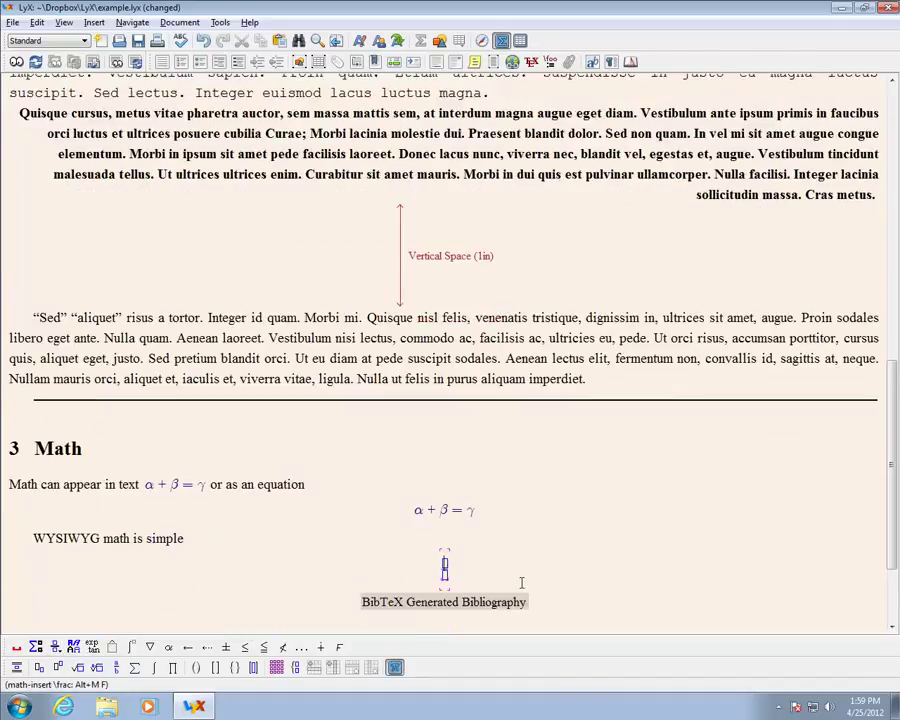
pyautogui.click(133, 647)
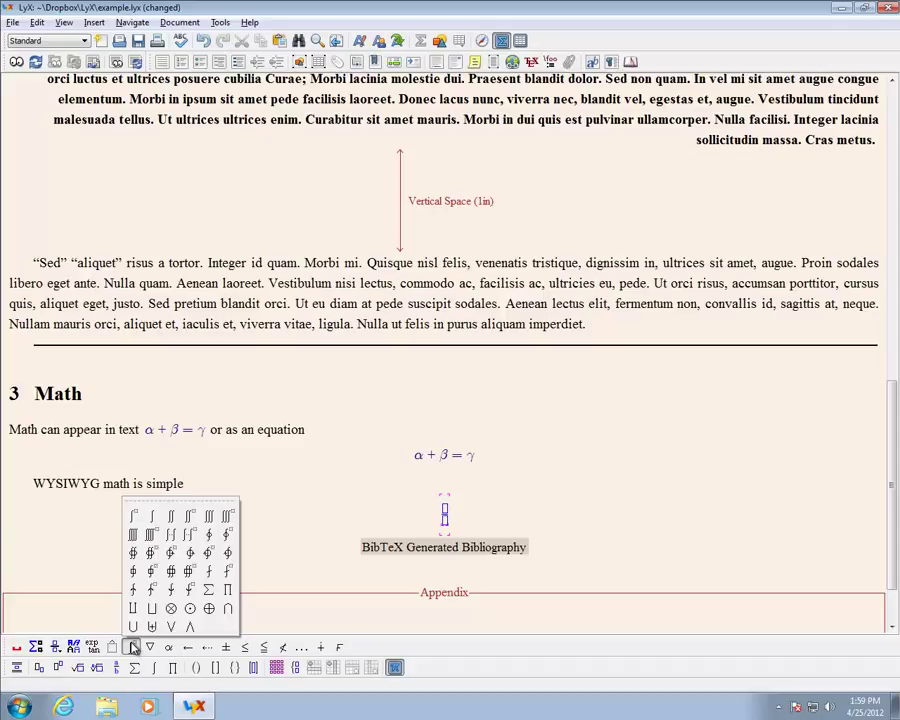
pyautogui.click(113, 647)
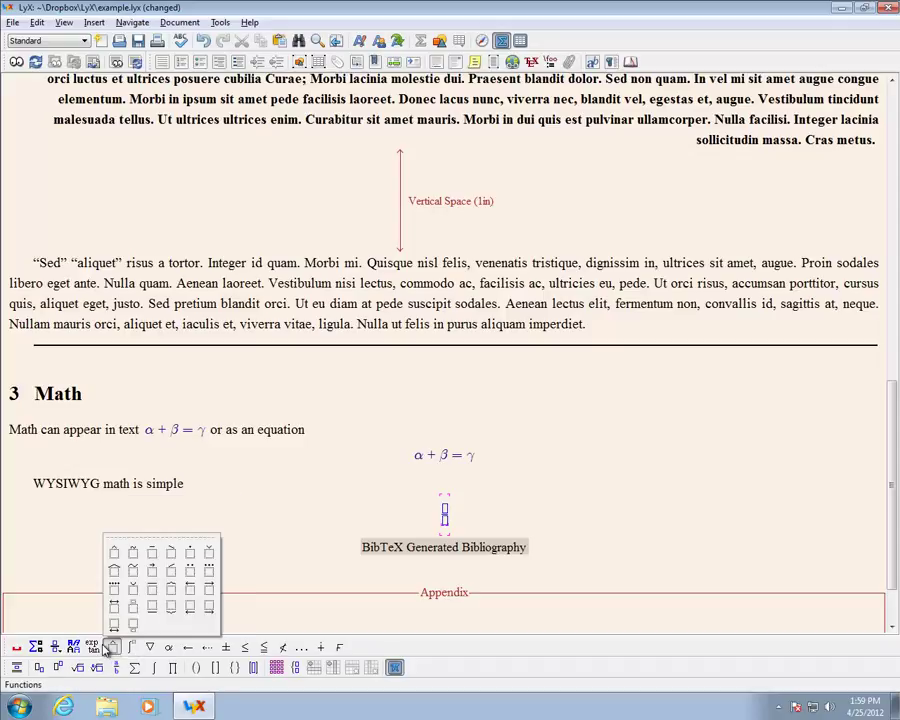
pyautogui.click(95, 648)
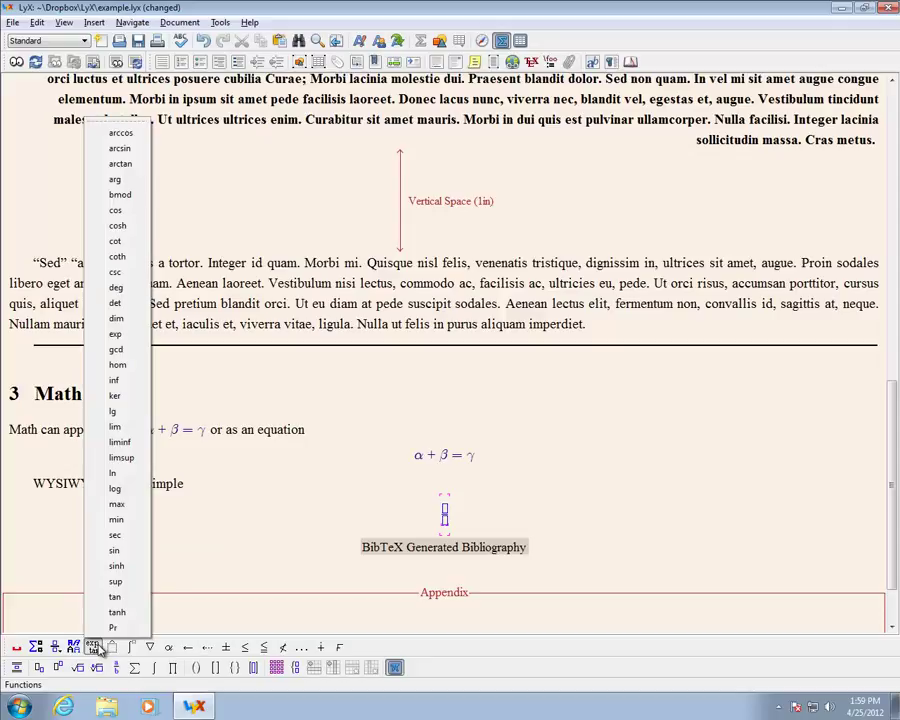
# Fill the numerator with a sum from i=1 to T of X_i X_i^\prime.
pyautogui.click(135, 667)
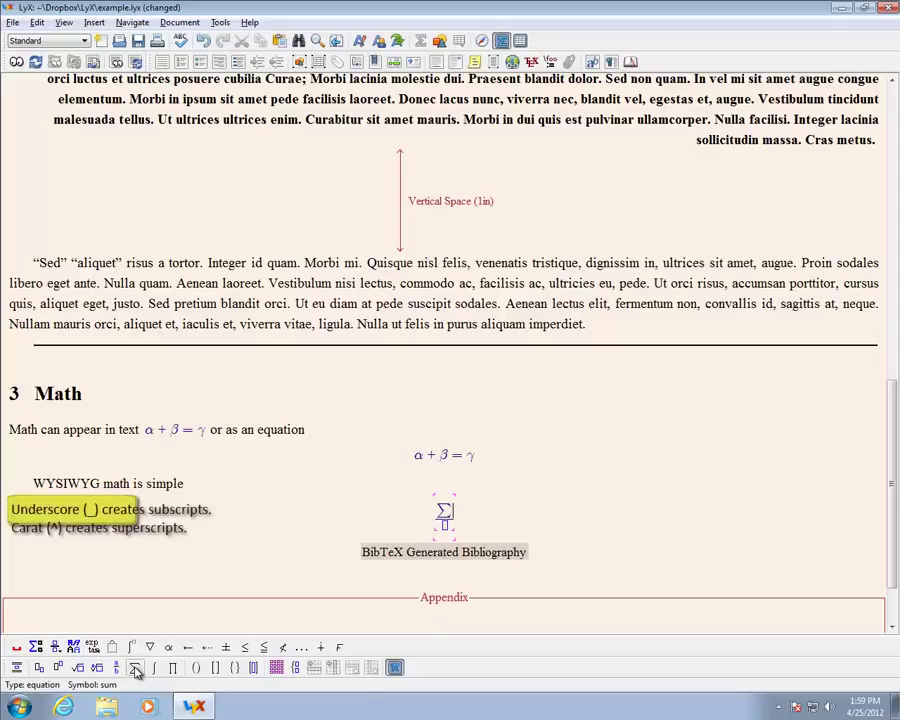
pyautogui.write('_{i=1}')
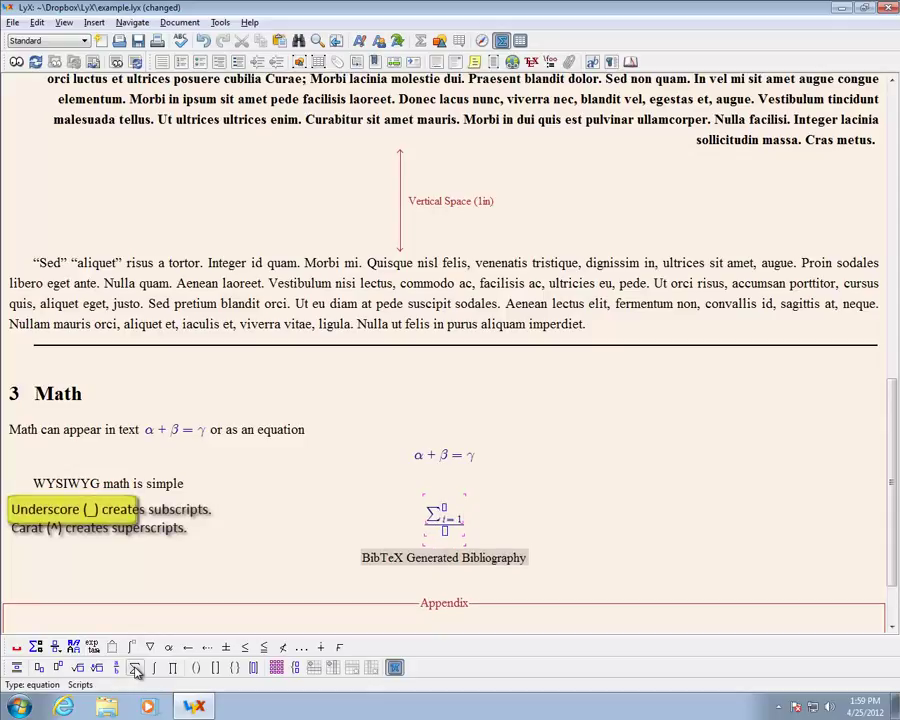
pyautogui.write('^{T')
pyautogui.press('Right')
pyautogui.write('X_i')
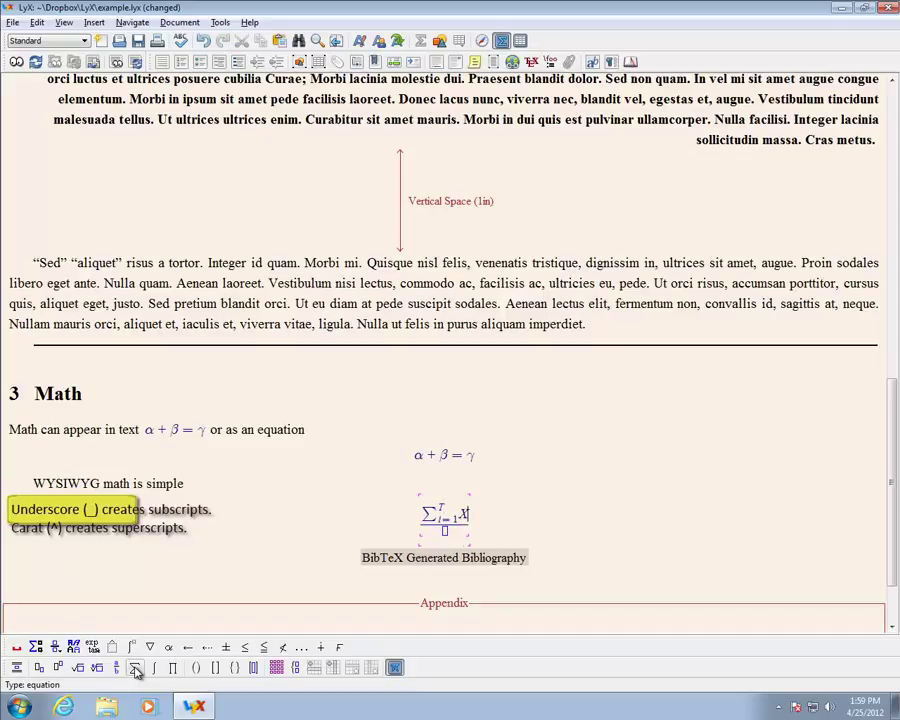
pyautogui.press('Right')
pyautogui.write('X_i')
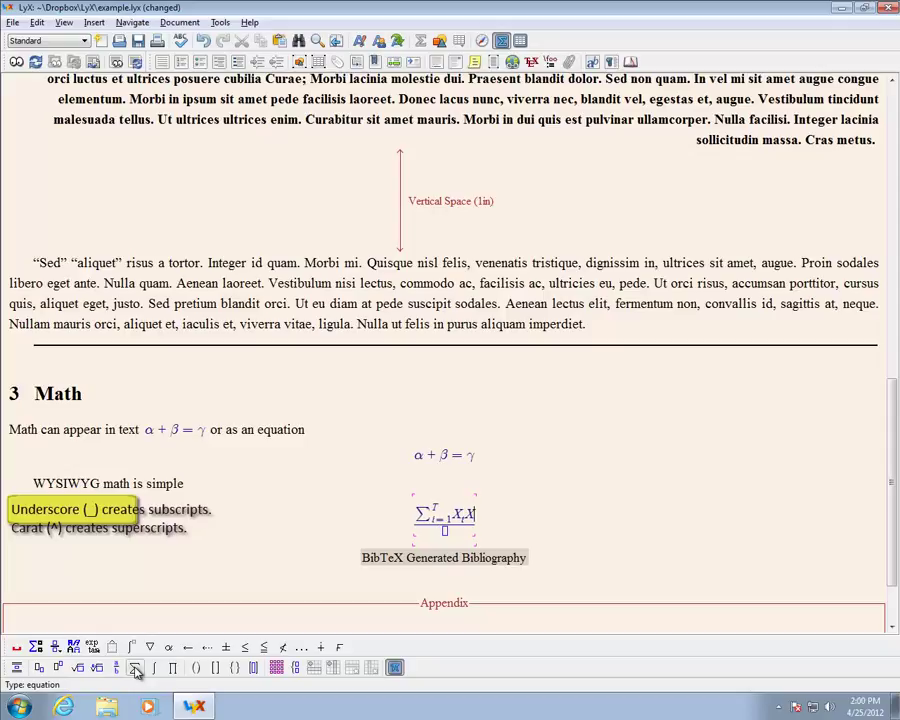
pyautogui.press('Right')
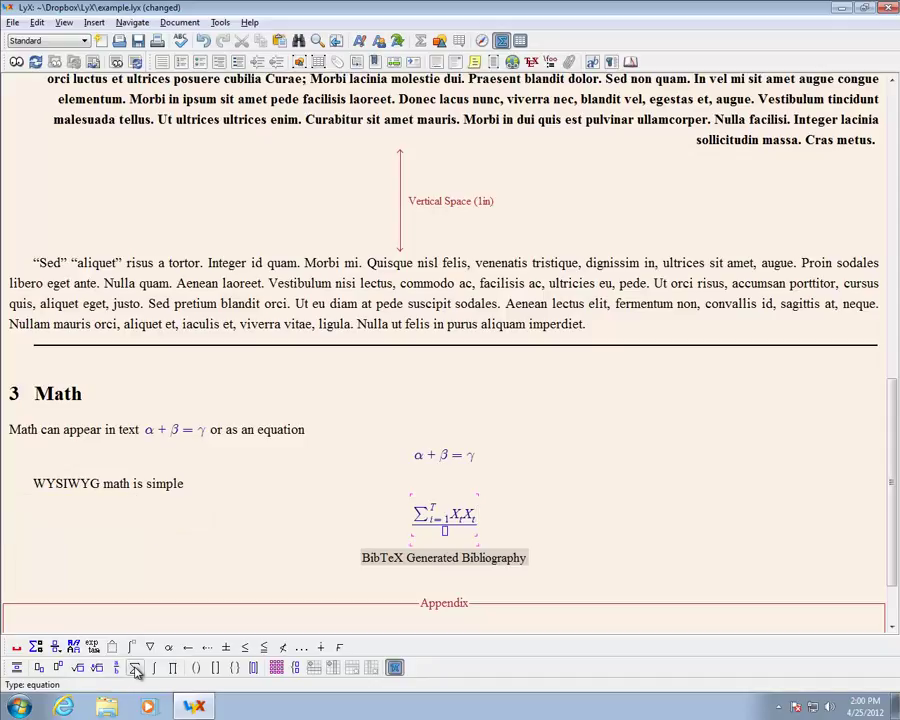
pyautogui.write('^\\prime')
pyautogui.press('space')
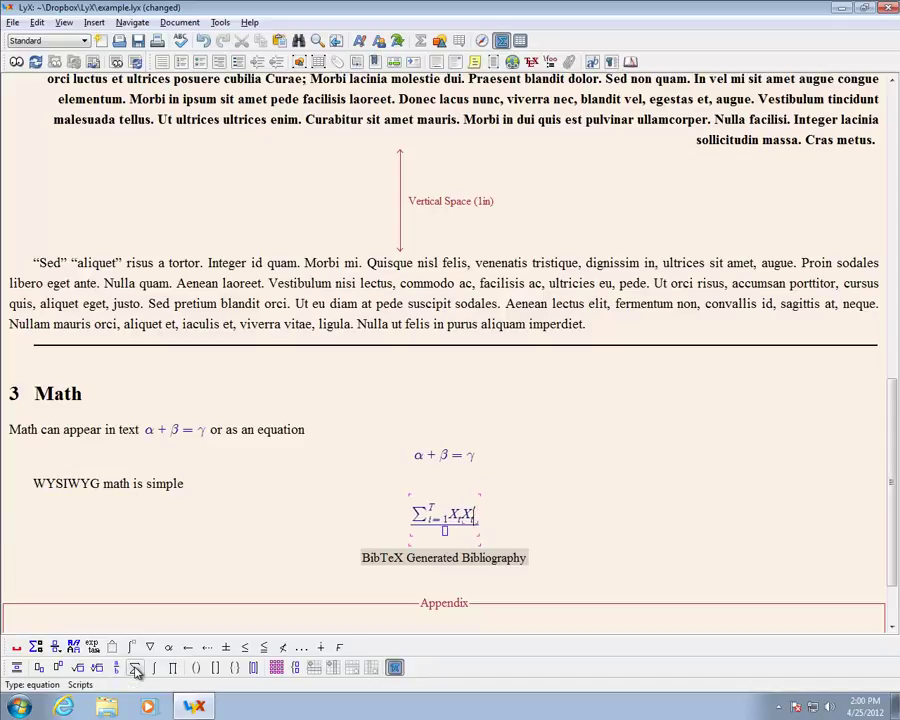
pyautogui.press('Right')
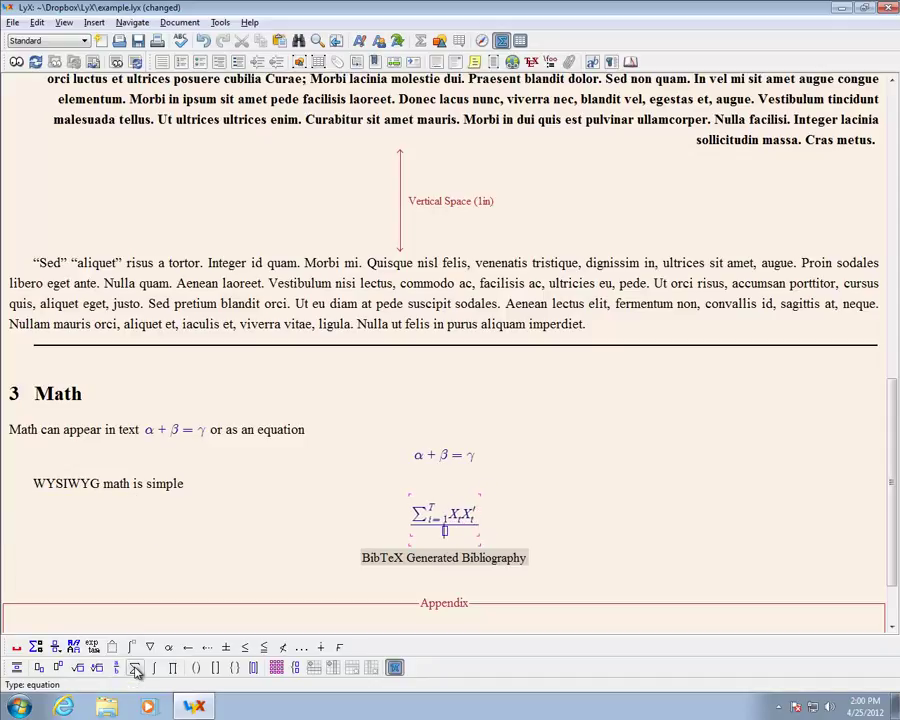
# Insert a matrix with 2 rows and 2 columns into the fraction's denominator.
pyautogui.click(276, 669)
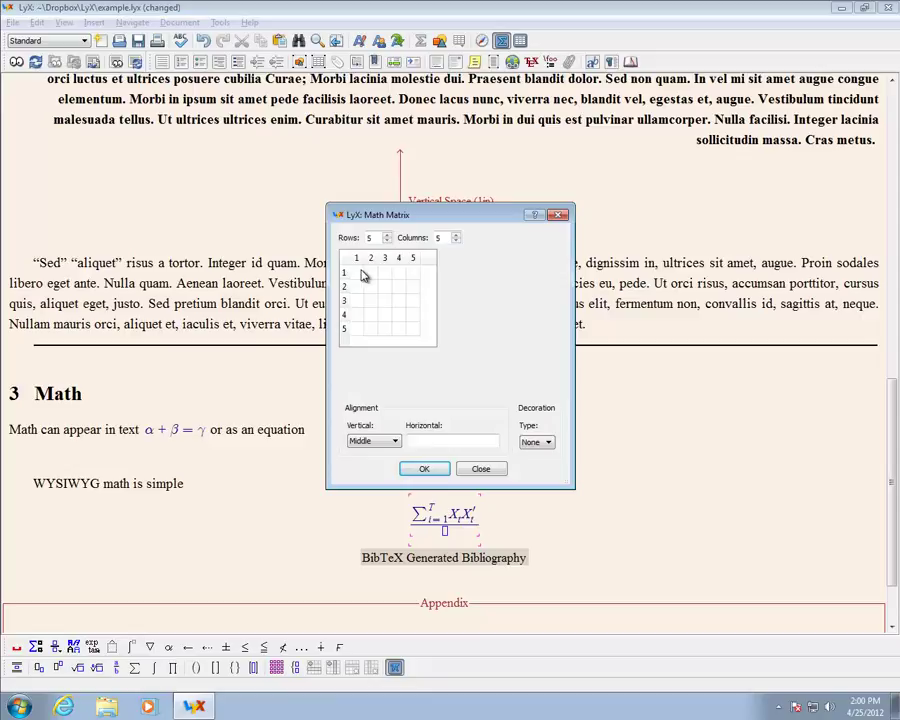
pyautogui.doubleClick(372, 238)
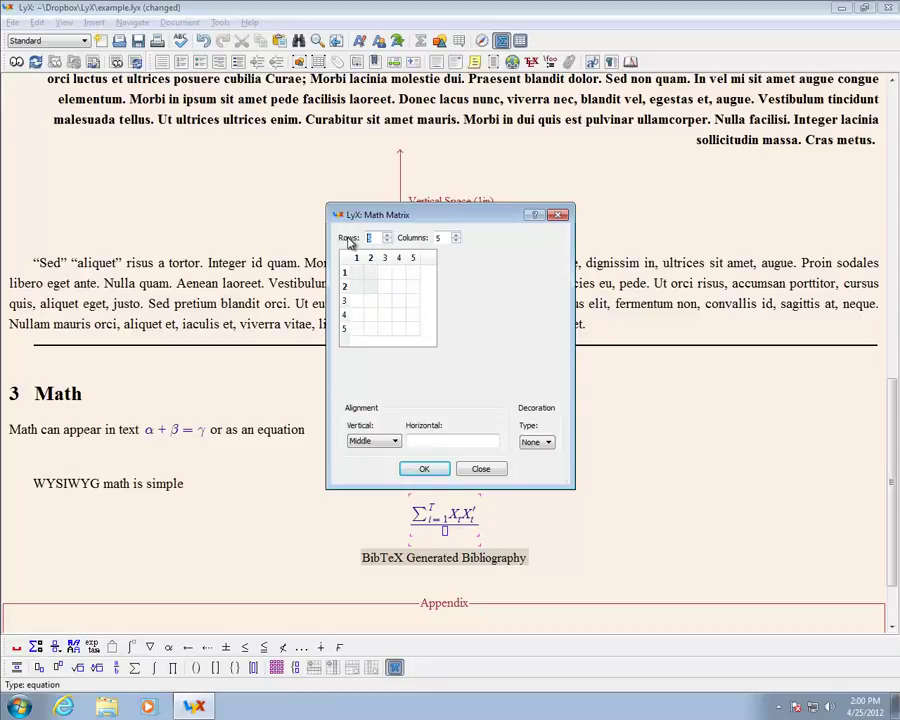
pyautogui.write('2')
pyautogui.doubleClick(438, 238)
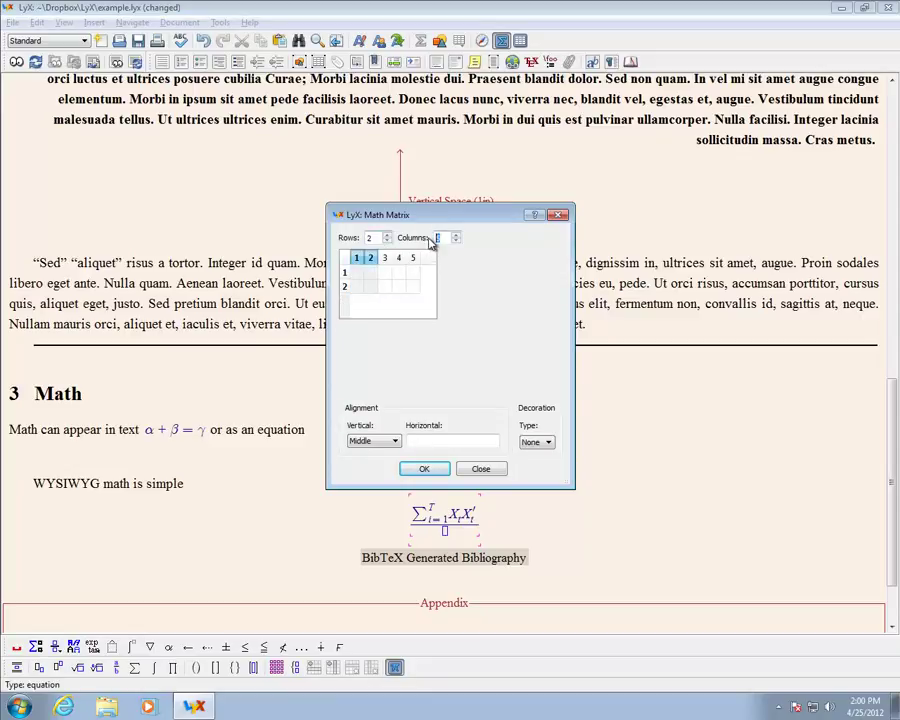
pyautogui.write('2')
pyautogui.click(424, 470)
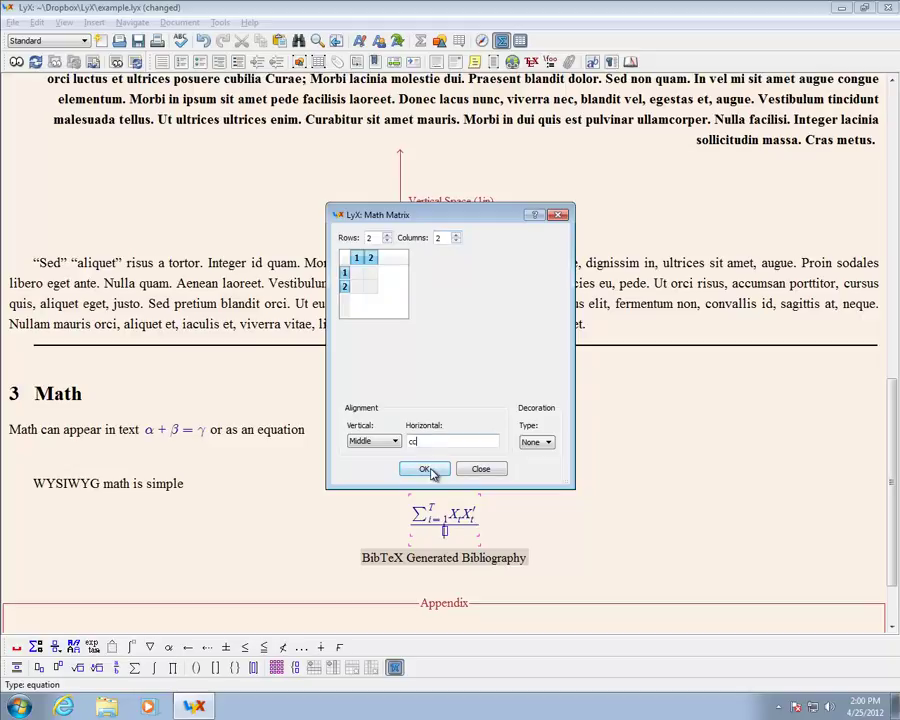
pyautogui.click(428, 470)
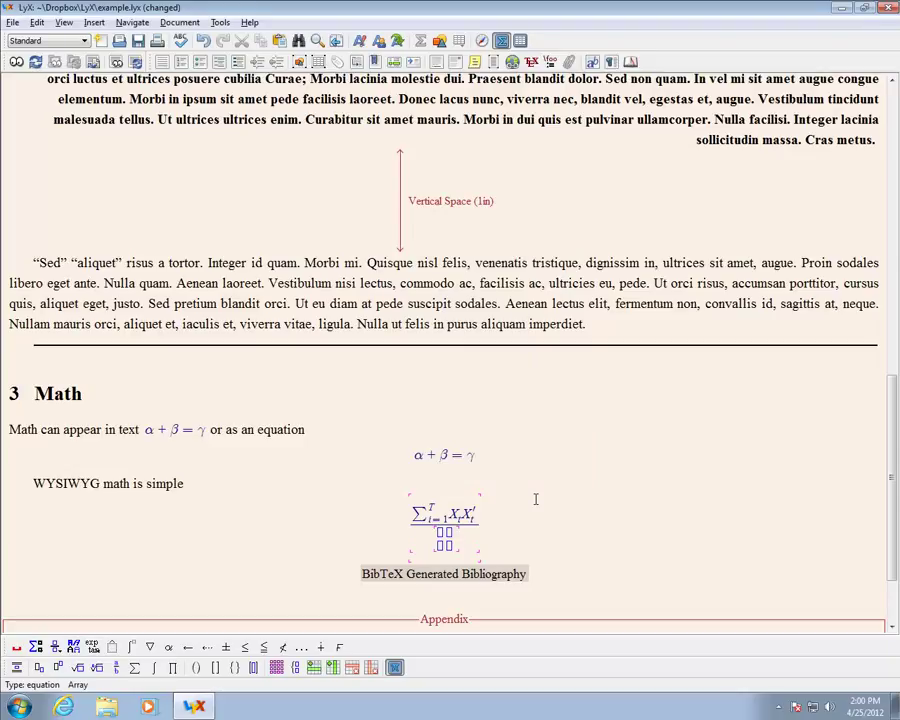
# Fill the matrix cells with a, b, b, c.
pyautogui.write('a')
pyautogui.press('Tab')
pyautogui.write('b')
pyautogui.press('Tab')
pyautogui.write('b')
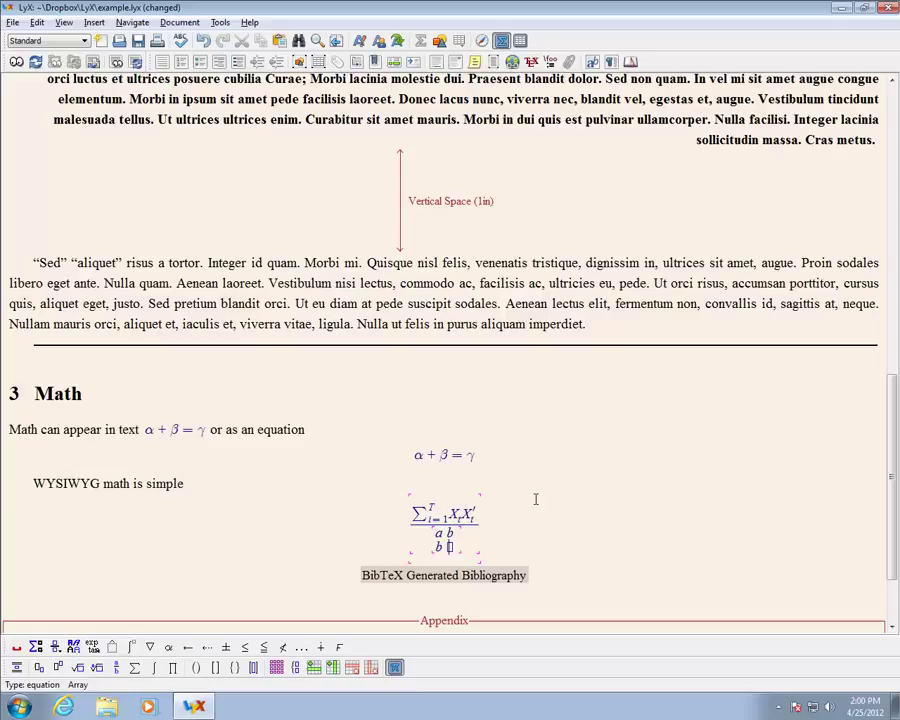
pyautogui.press('Tab')
pyautogui.write('ccc')
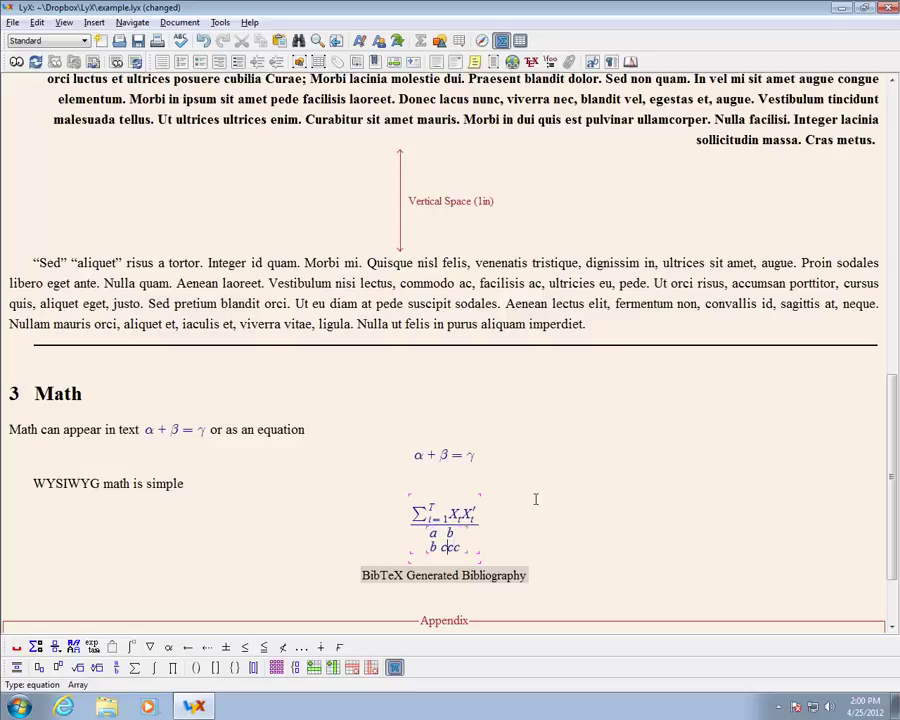
pyautogui.press('BackSpace')
pyautogui.press('BackSpace')
pyautogui.press('Right')
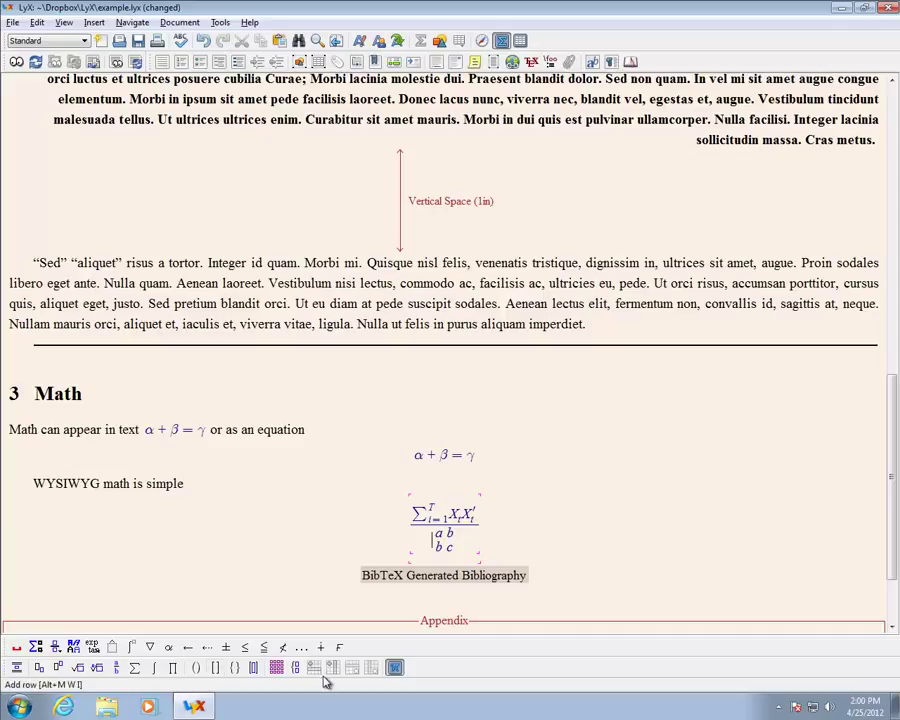
# Wrap the matrix in square brackets and follow it with \times.
pyautogui.click(216, 669)
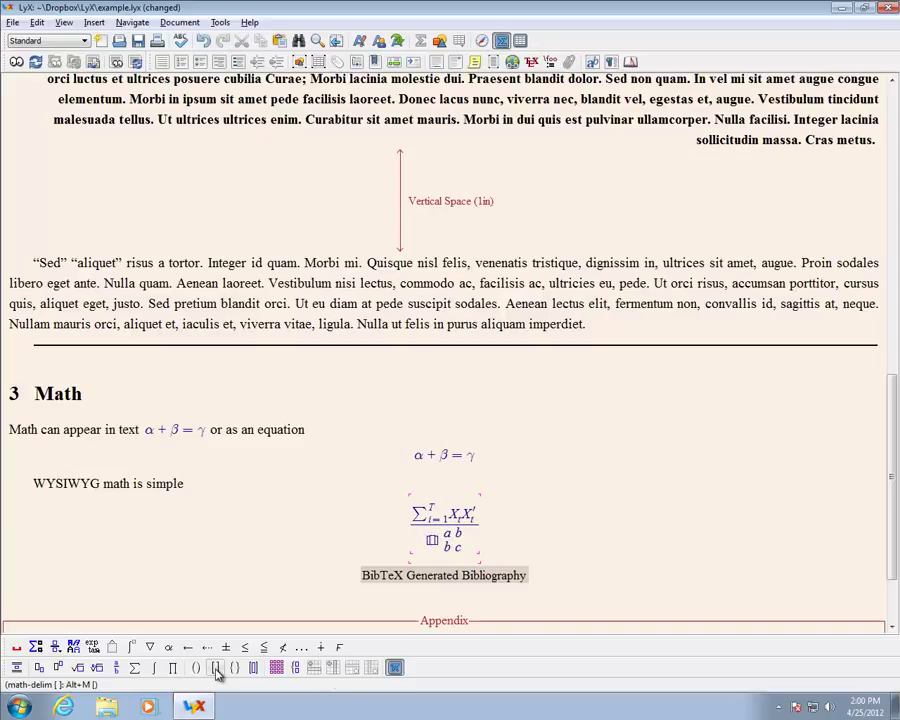
pyautogui.hotkey('shift', 'Right')
pyautogui.hotkey('ctrl', 'x')
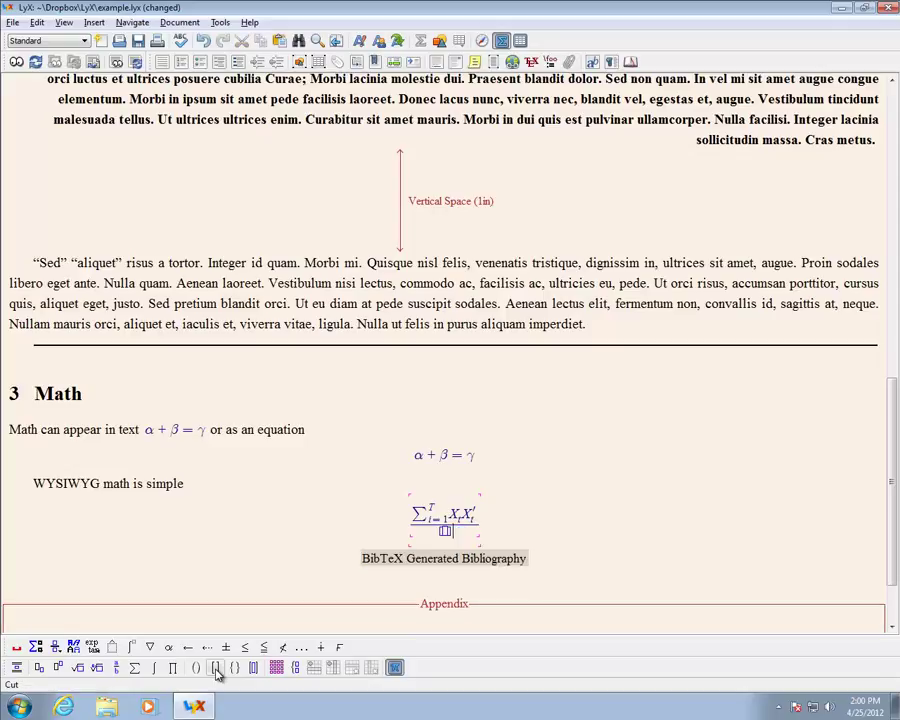
pyautogui.hotkey('ctrl', 'v')
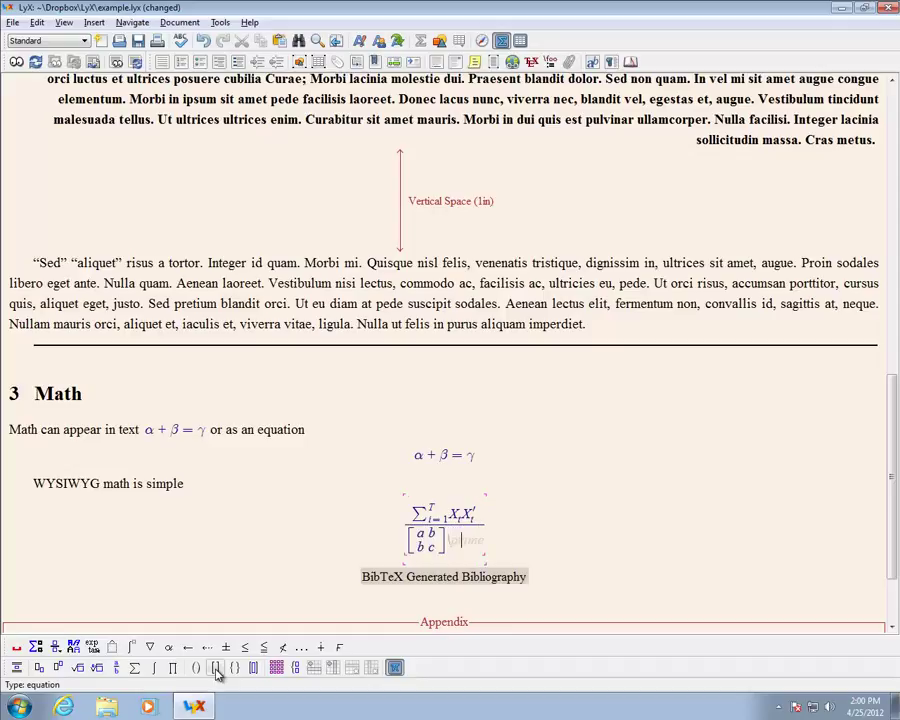
pyautogui.write('\\times')
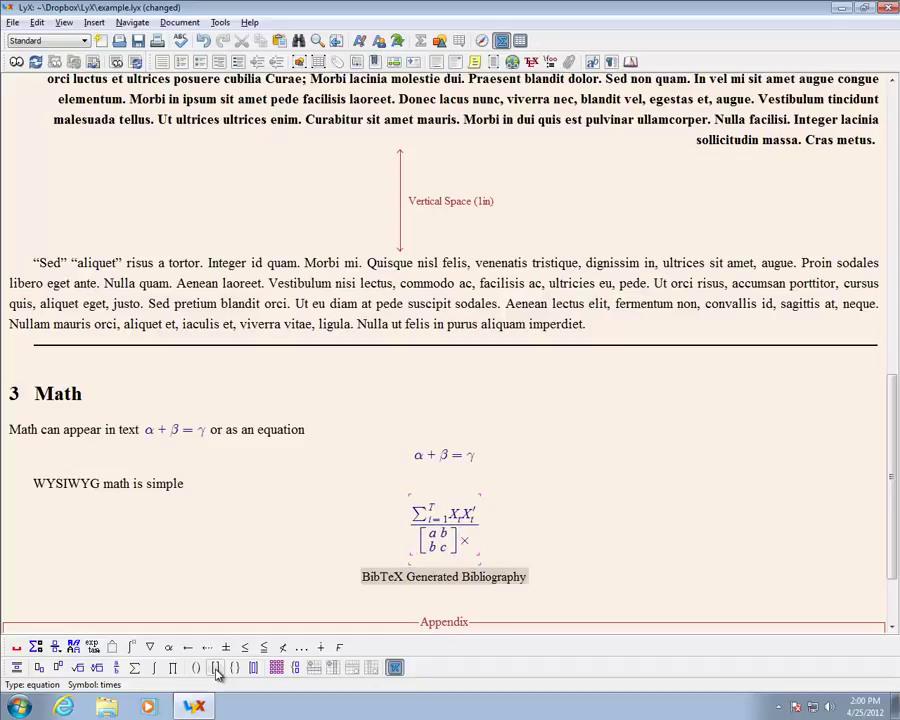
# Extend the denominator after × with Λ exp(i + kj) and leave the fraction.
pyautogui.click(170, 647)
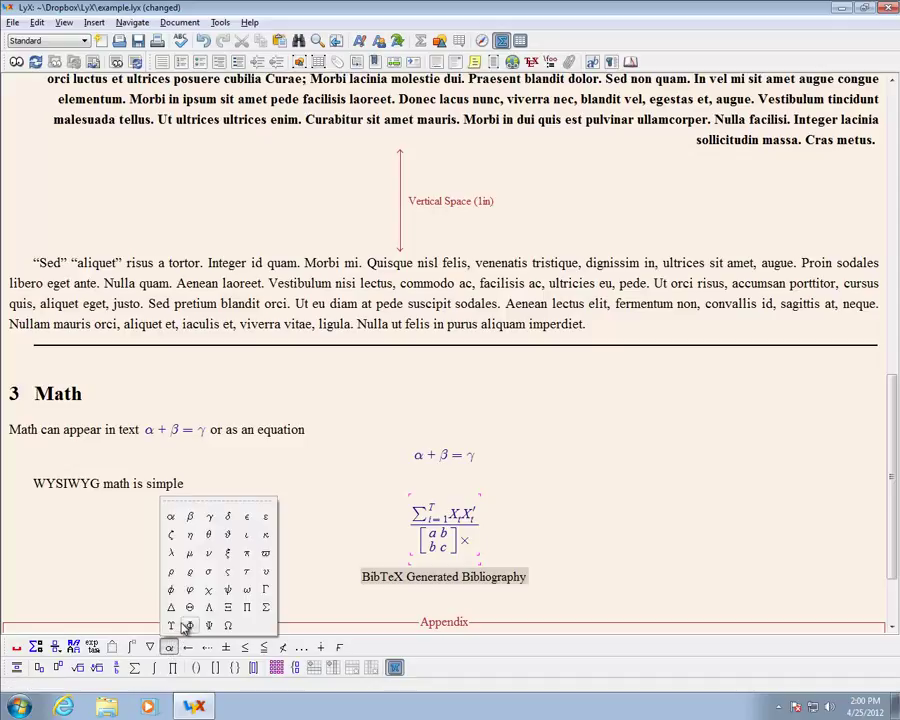
pyautogui.click(209, 608)
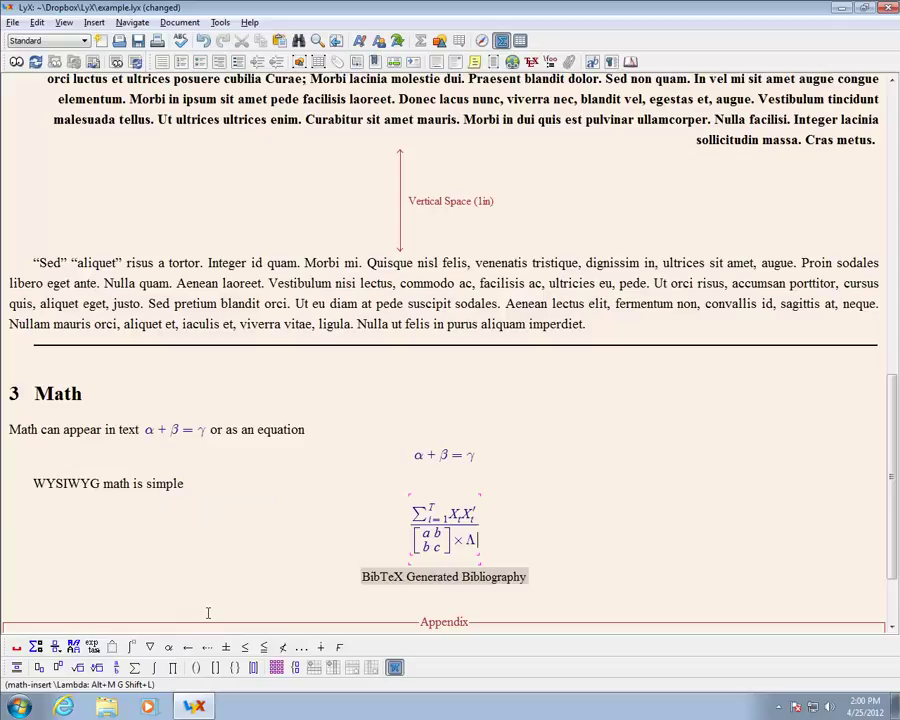
pyautogui.click(92, 647)
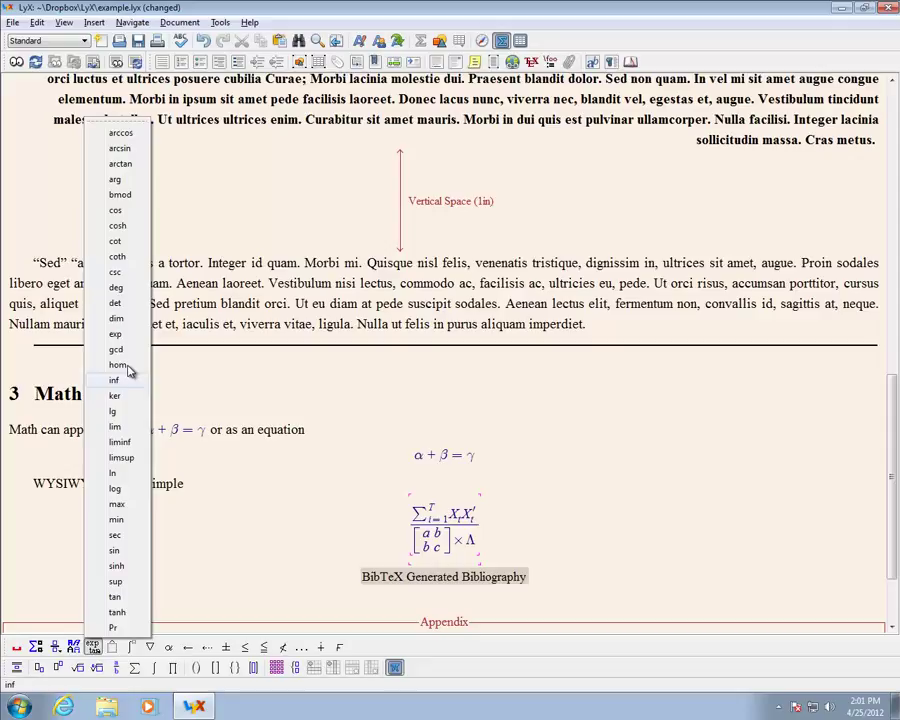
pyautogui.click(116, 334)
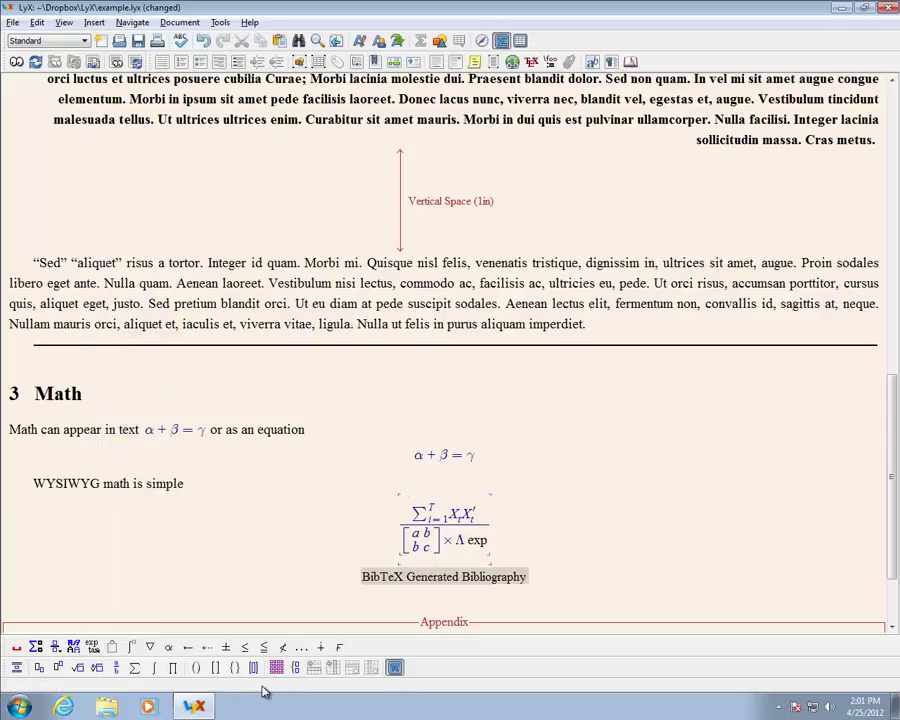
pyautogui.click(194, 669)
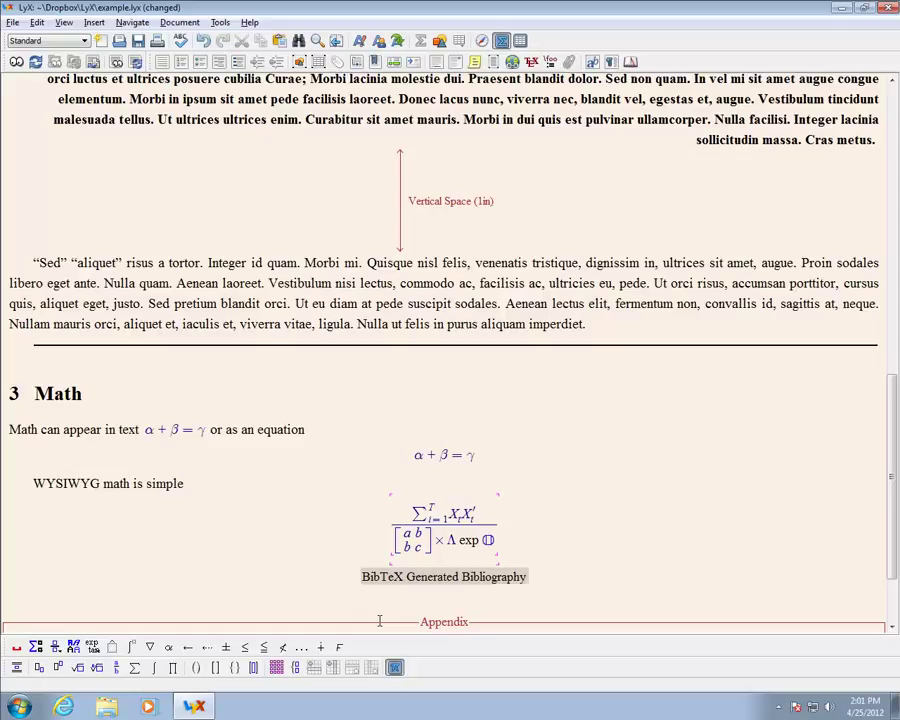
pyautogui.write('i+')
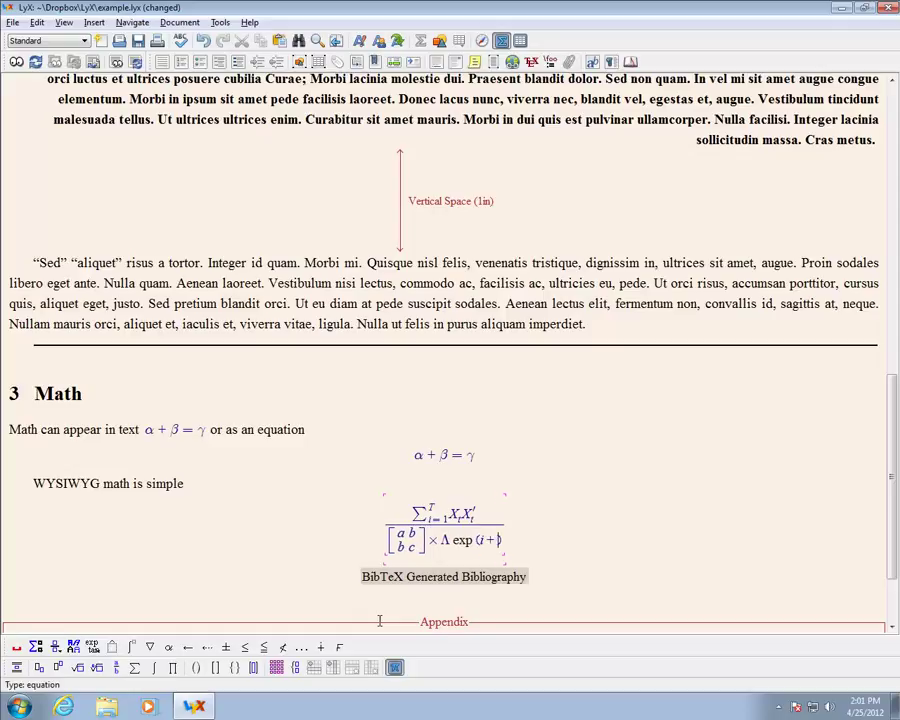
pyautogui.write('k')
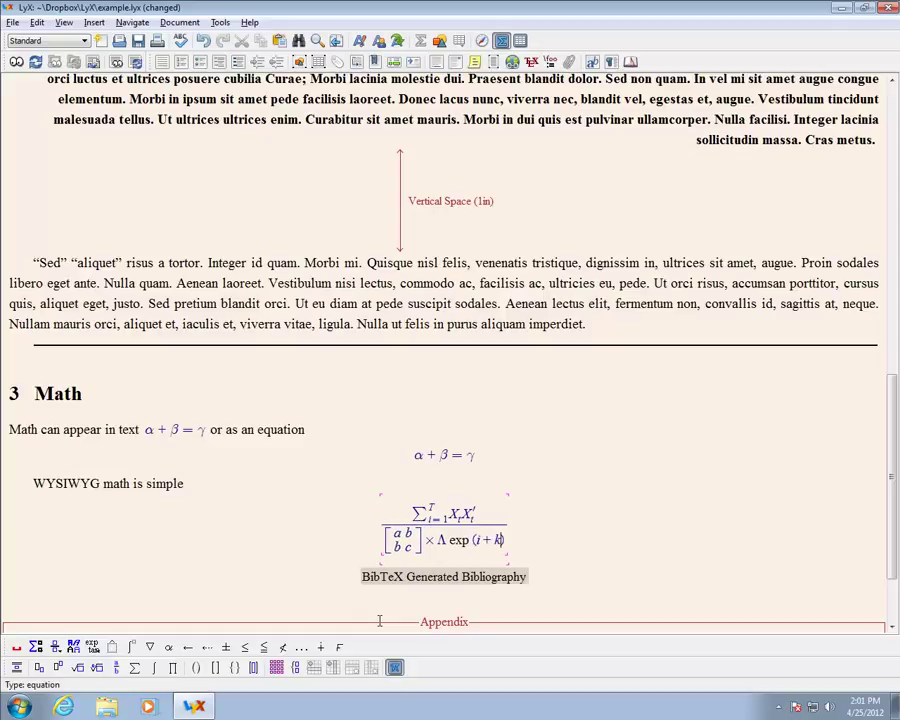
pyautogui.write('j')
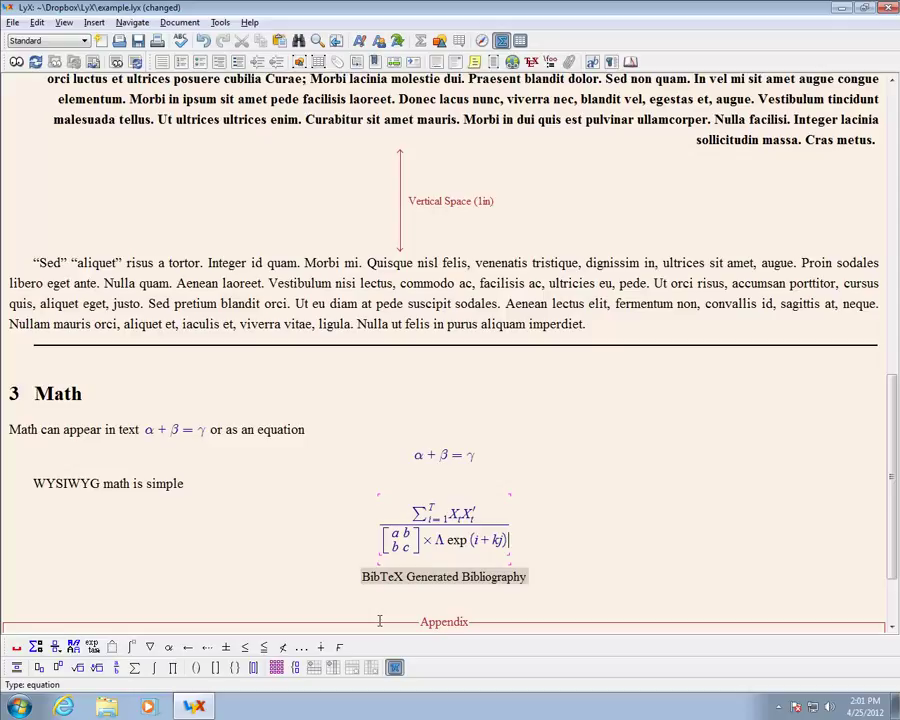
pyautogui.press('Right')
pyautogui.press('Right')
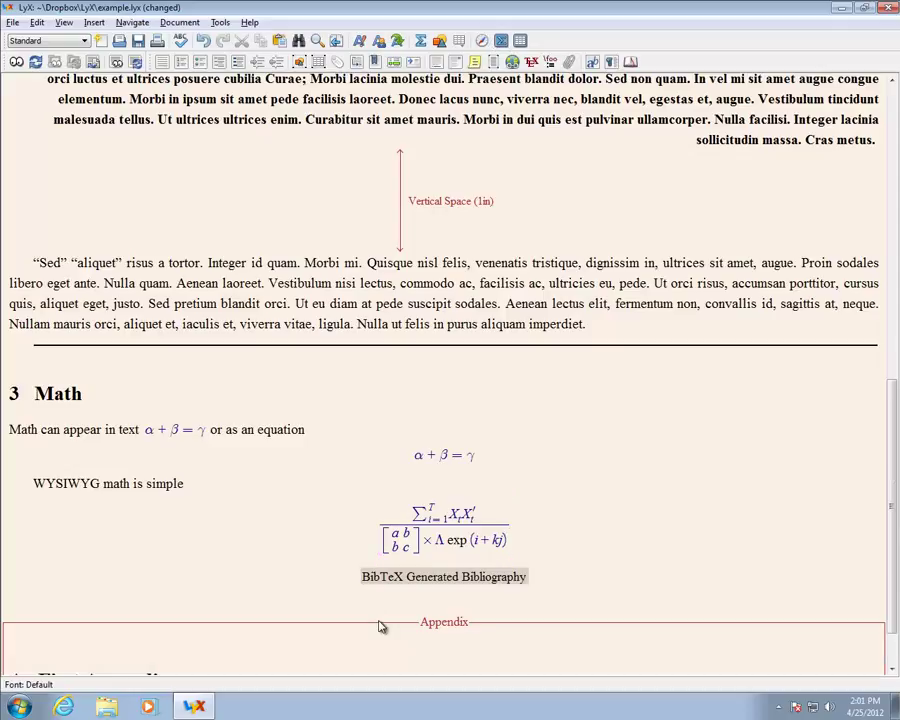
# Below the fraction formula, start a new paragraph and type 'Equations can be multiline'.
pyautogui.press('Return')
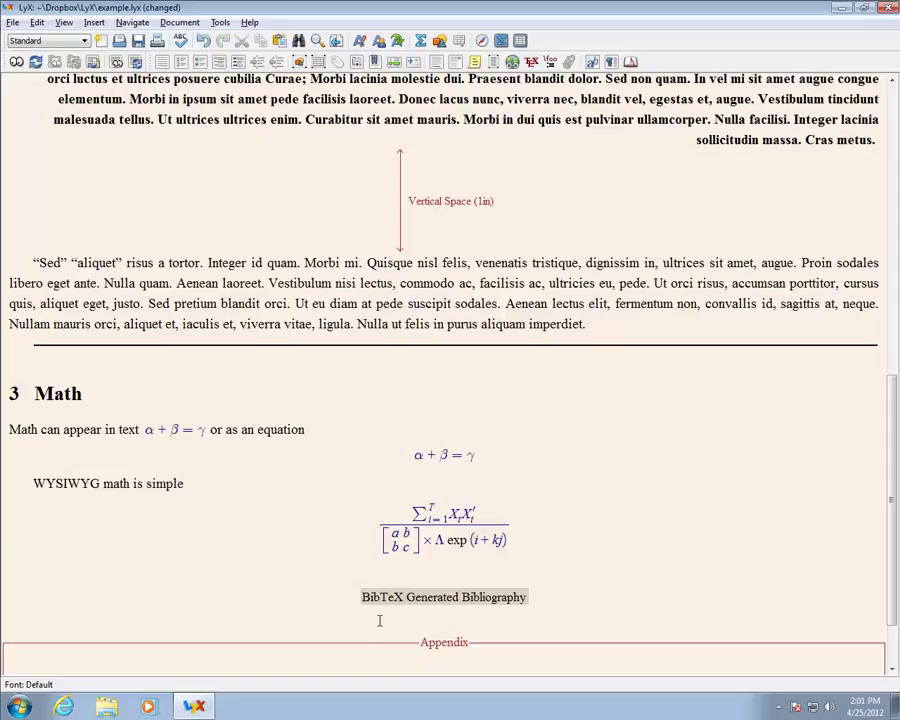
pyautogui.click(93, 22)
pyautogui.moveTo(108, 44)
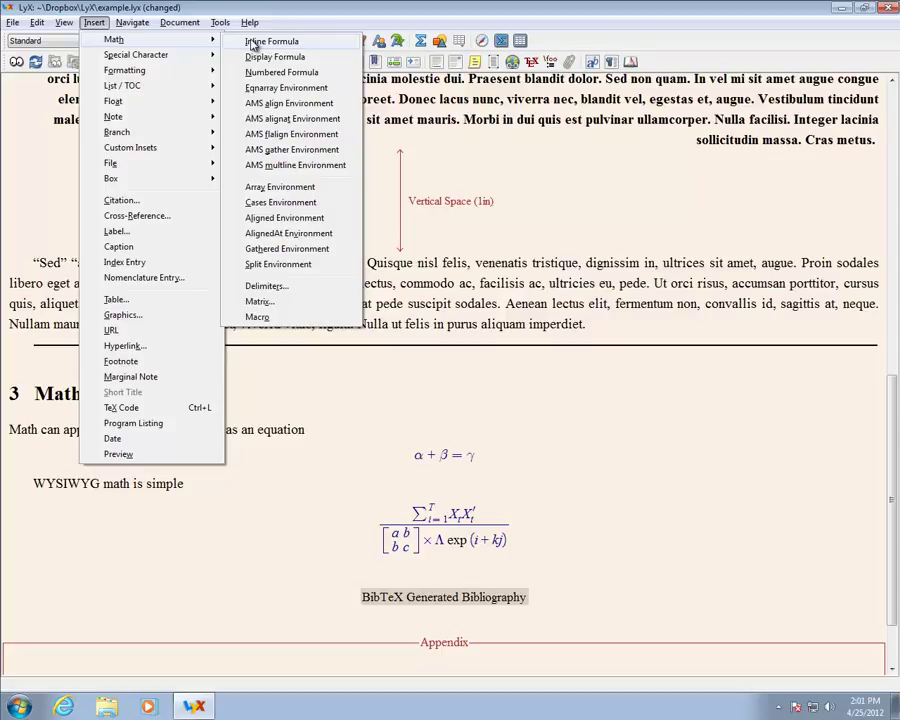
pyautogui.click(298, 576)
pyautogui.write('Mult')
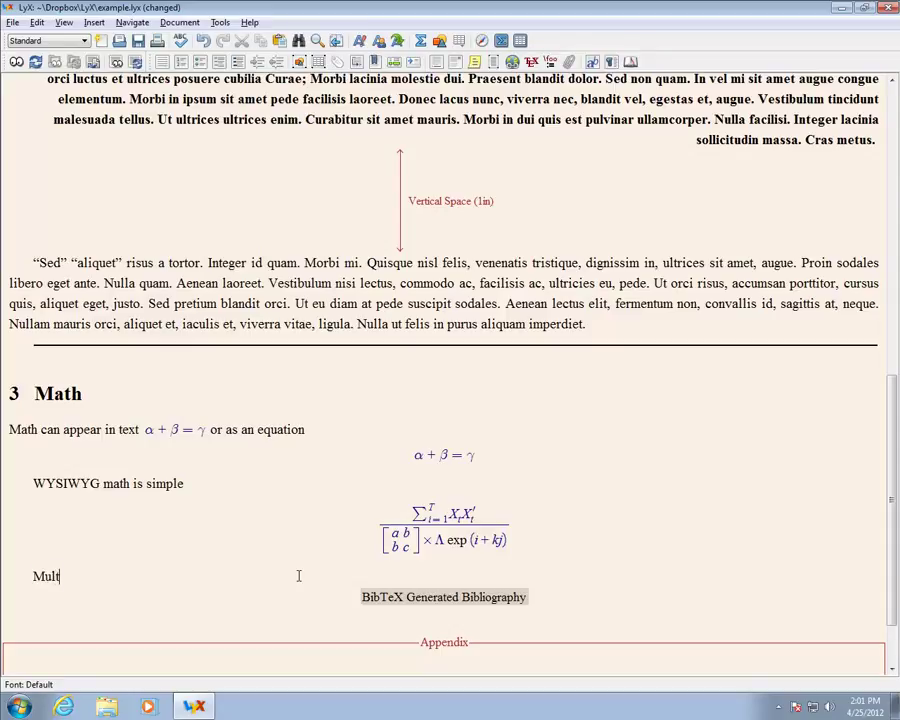
pyautogui.hotkey('shift', 'Home')
pyautogui.write('Equations can ')
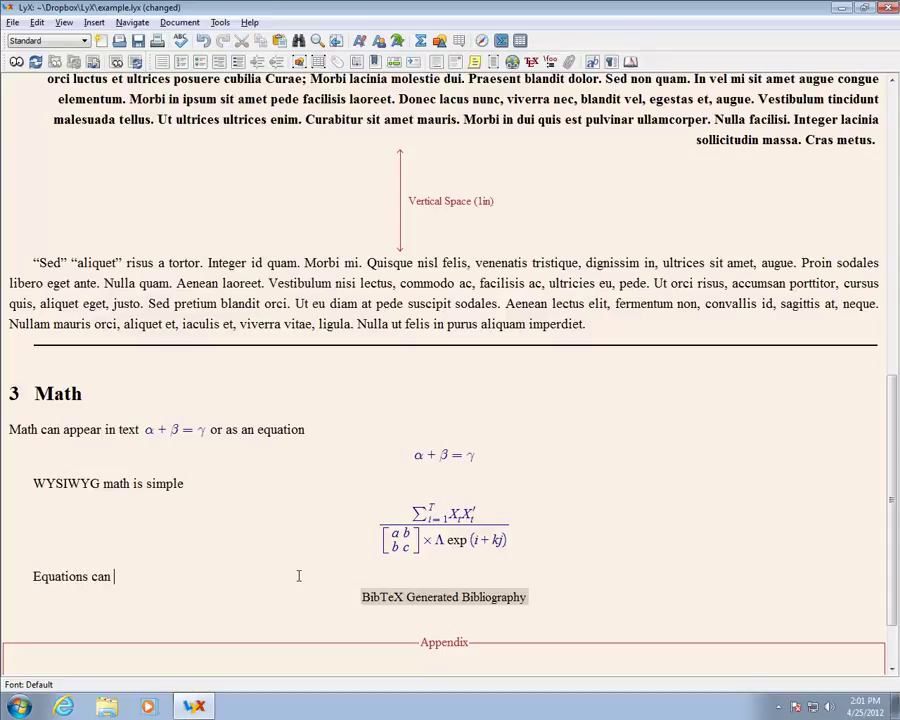
pyautogui.write('be multiline')
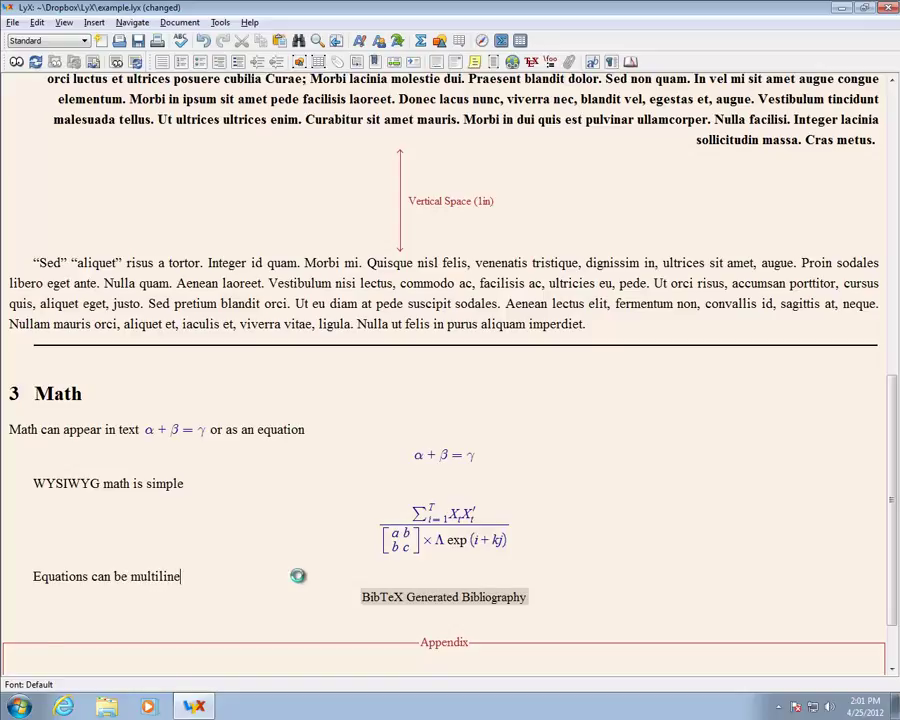
# Start a displayed equation array with rows a = b and c = d.
pyautogui.hotkey('ctrl', 'shift', 'm')
pyautogui.write('d=')
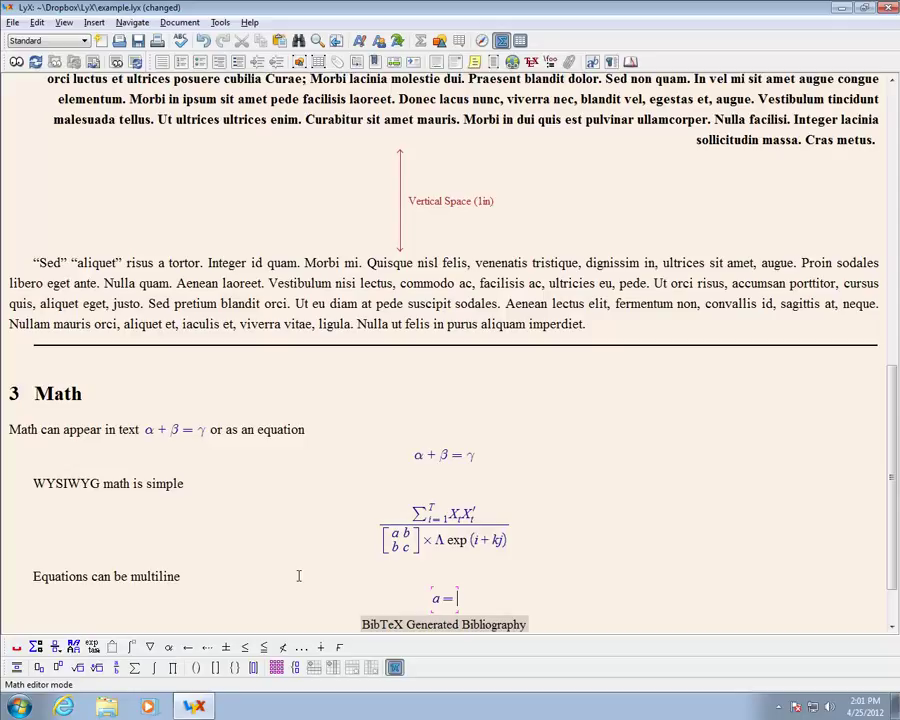
pyautogui.write('b')
pyautogui.hotkey('ctrl', 'Return')
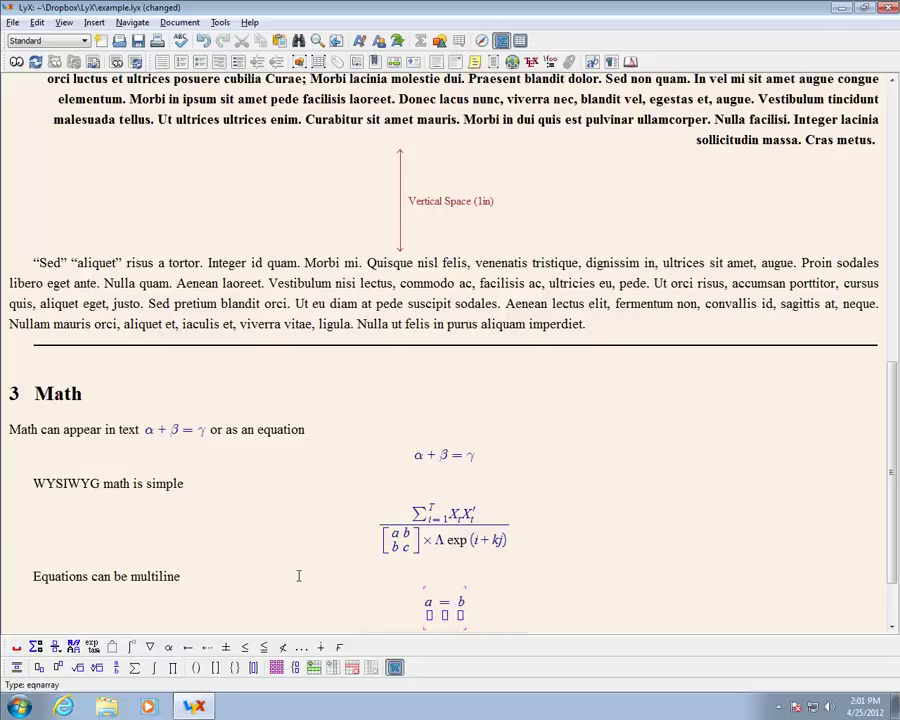
pyautogui.write('c')
pyautogui.press('Tab')
pyautogui.write('=')
pyautogui.press('Tab')
pyautogui.write('d')
pyautogui.press('Escape')
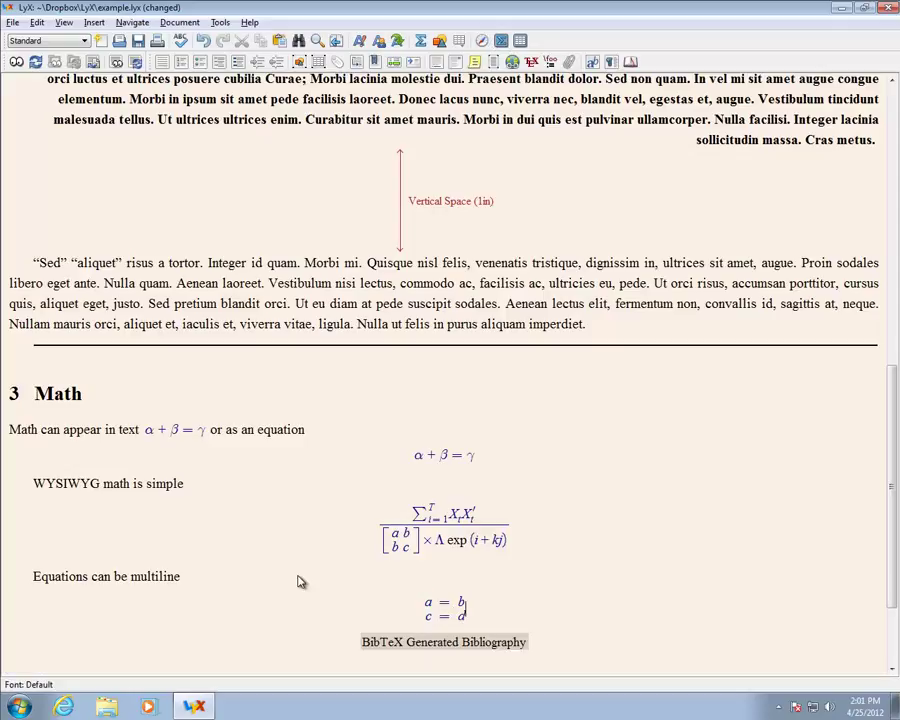
# Add a third row z ≠ y to the equation array and leave it.
pyautogui.press('Left')
pyautogui.hotkey('ctrl', 'Return')
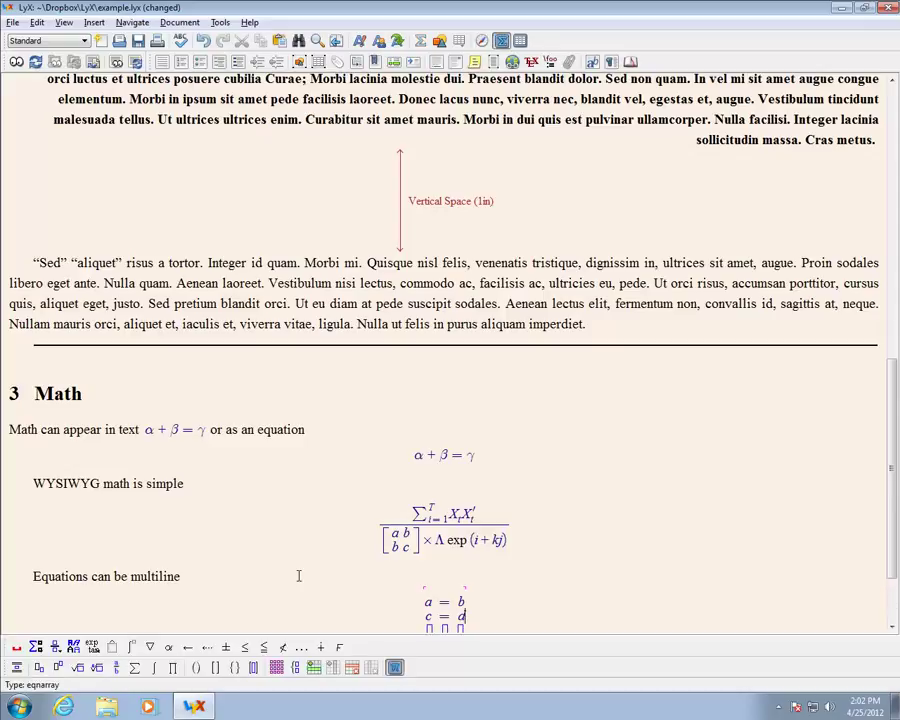
pyautogui.press('Down')
pyautogui.press('Up')
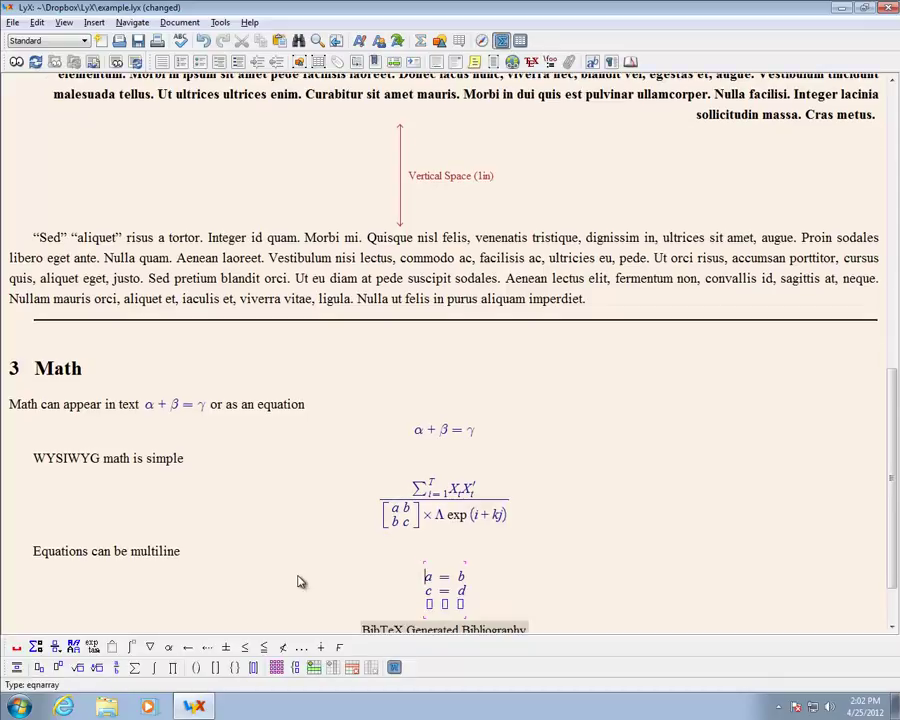
pyautogui.write('z')
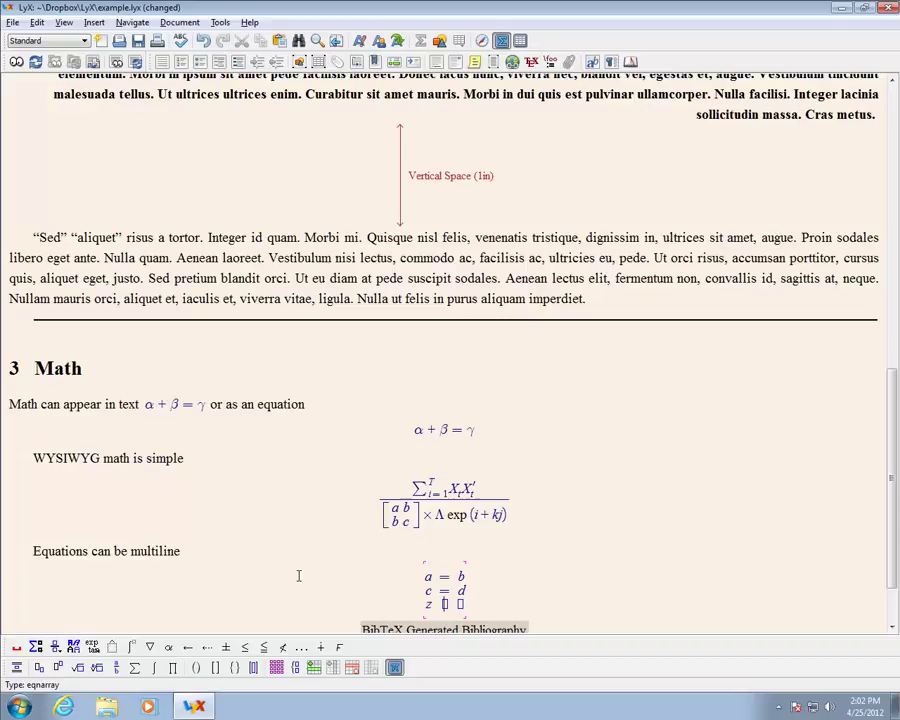
pyautogui.press('Tab')
pyautogui.write('e')
pyautogui.press('Tab')
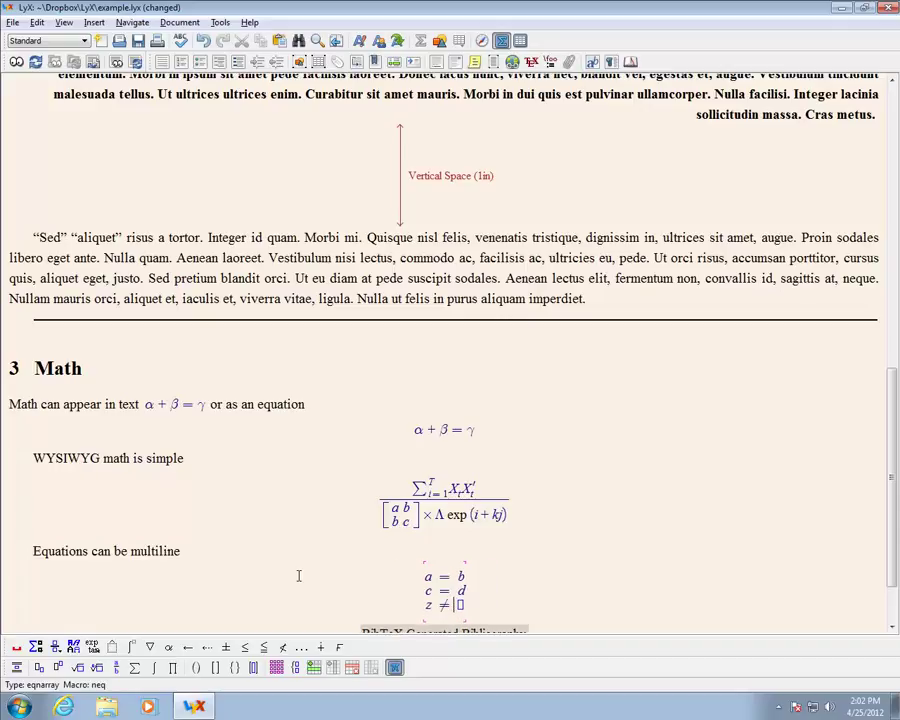
pyautogui.write('y')
pyautogui.click(297, 576)
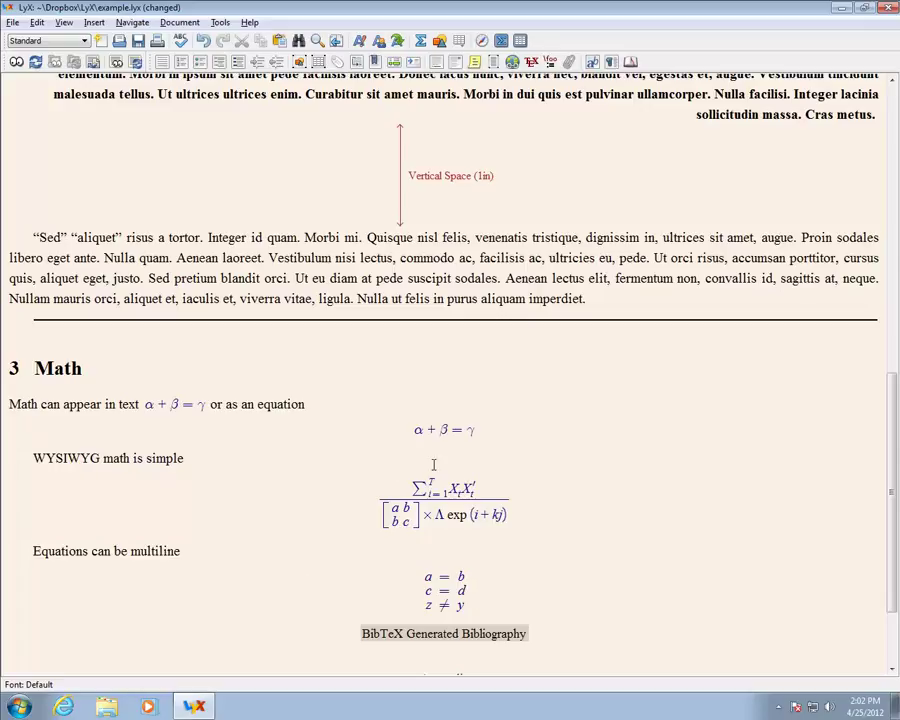
# Number the whole α + β = γ equation as (1).
pyautogui.click(441, 429)
pyautogui.rightClick(439, 429)
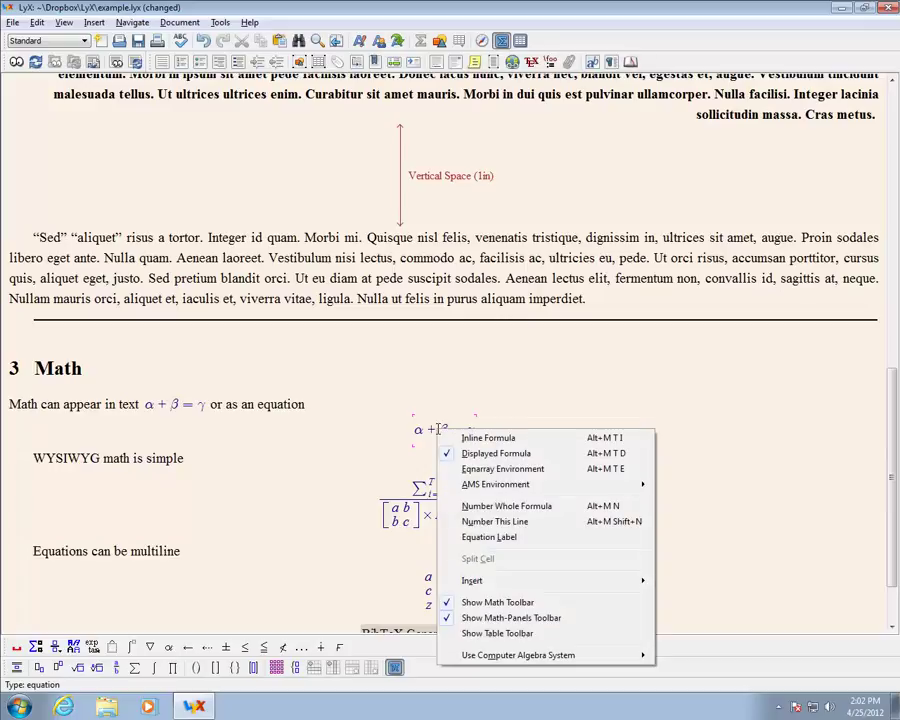
pyautogui.click(535, 507)
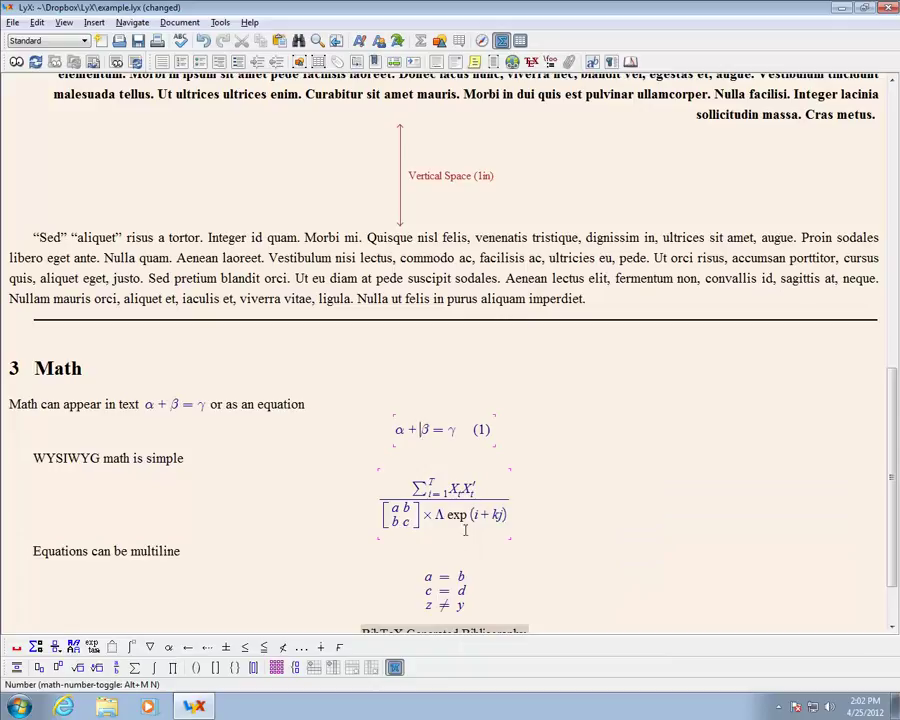
# Number only the first line of the equation array, a = b, as (2).
pyautogui.rightClick(446, 578)
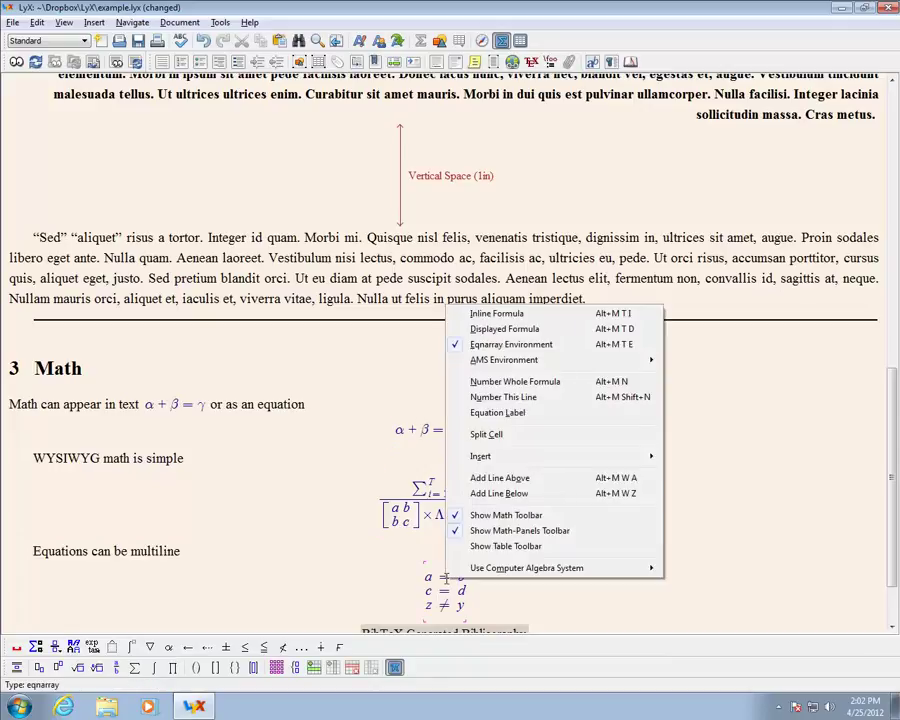
pyautogui.click(504, 398)
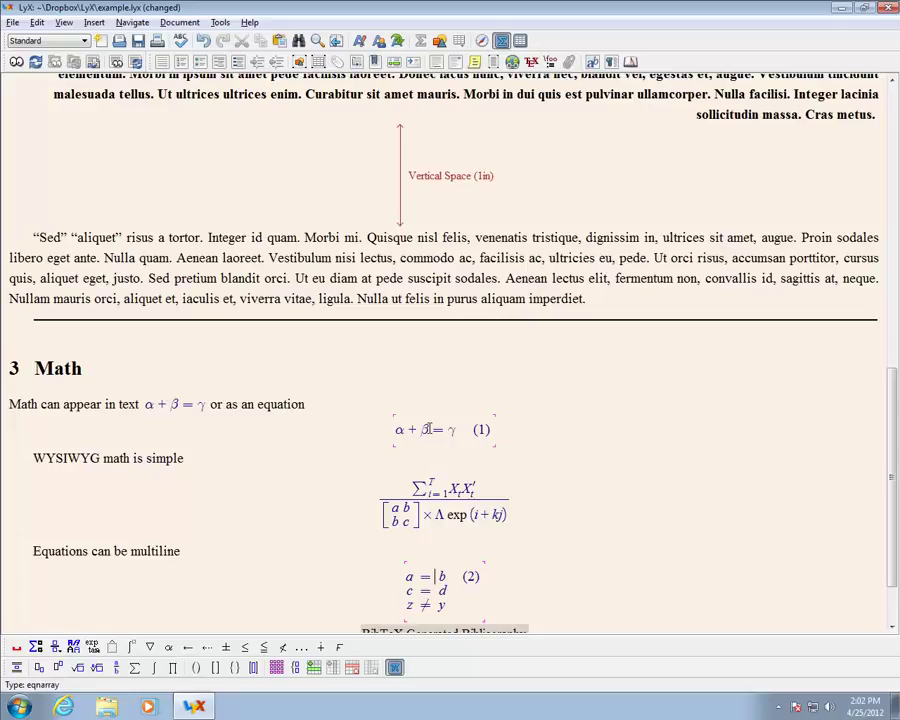
pyautogui.click(426, 428)
# Label equation (1) as eq:firstEquation.
pyautogui.rightClick(427, 428)
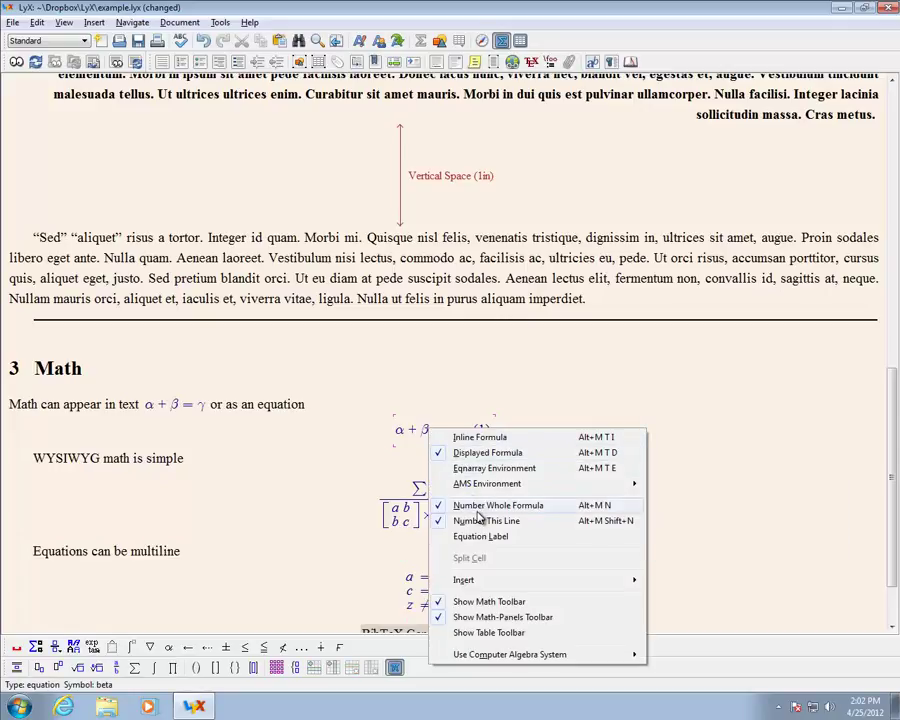
pyautogui.click(481, 536)
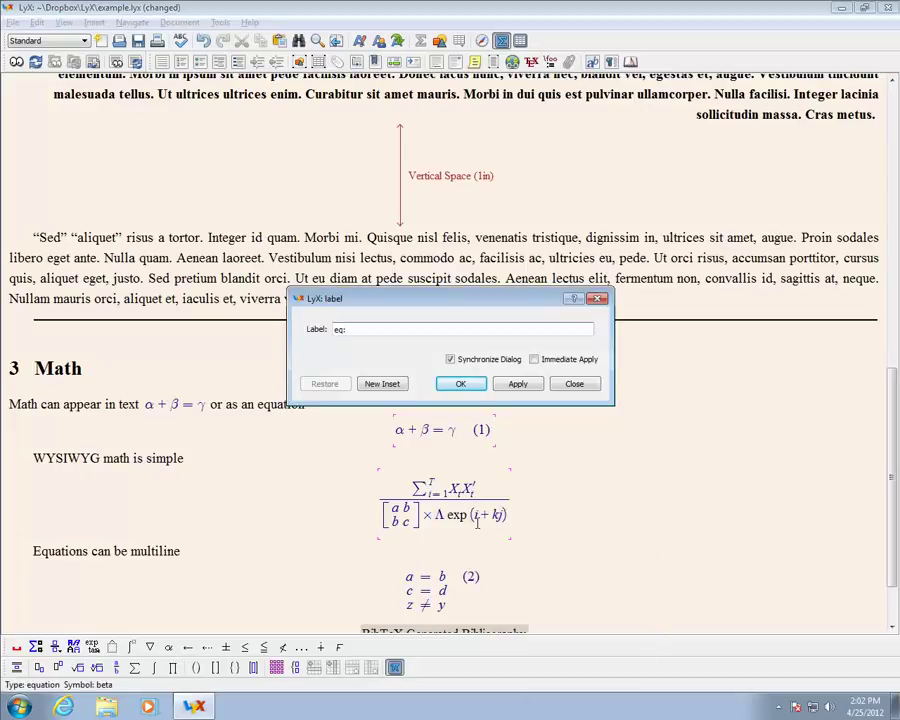
pyautogui.write('firstEquation')
pyautogui.click(460, 383)
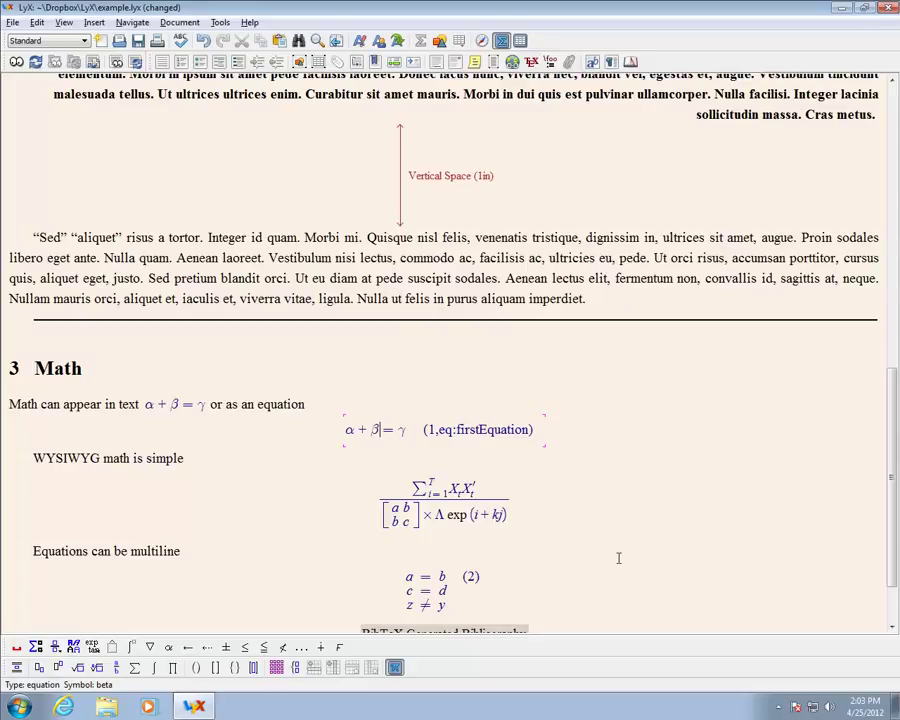
# Add the paragraph 'Shortcuts are important!' below the equation array and begin a display equation.
pyautogui.scroll(-1, 560, 568)
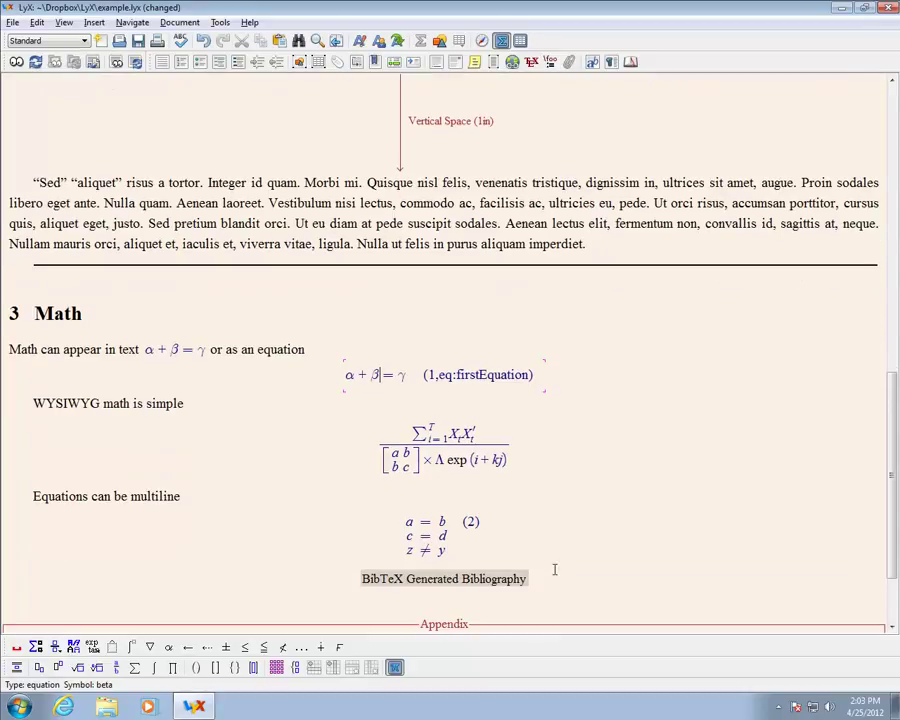
pyautogui.click(548, 559)
pyautogui.press('Return')
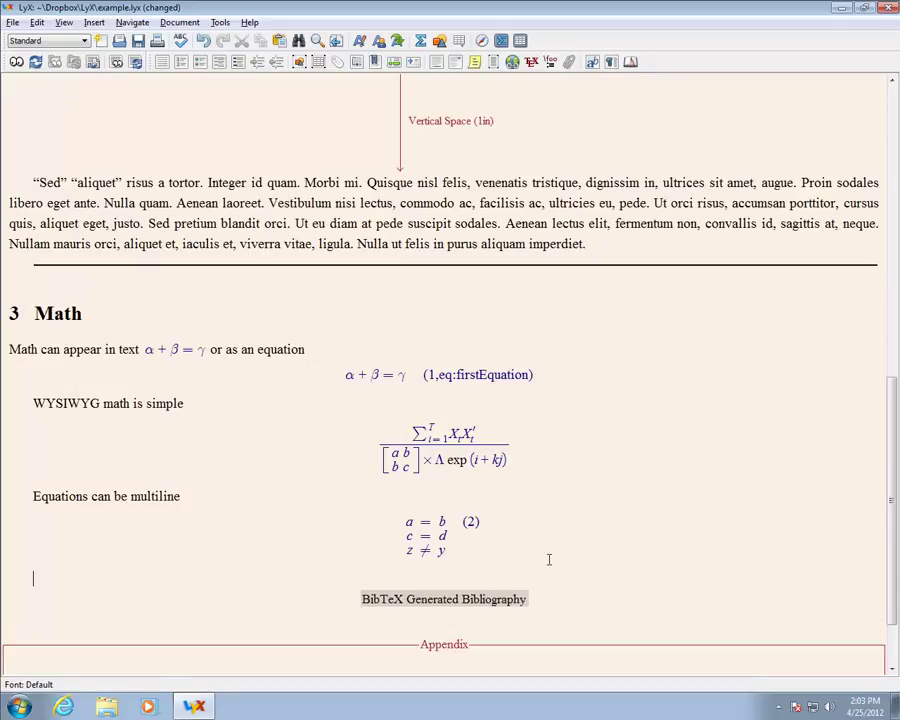
pyautogui.write('SHortcust')
pyautogui.hotkey('shift', 'Home')
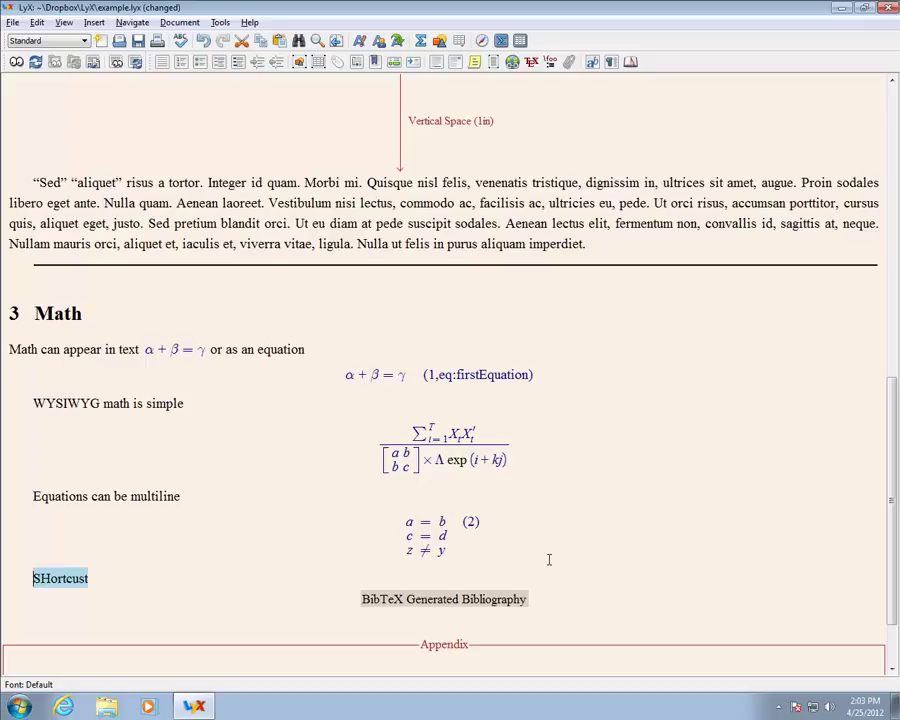
pyautogui.press('BackSpace')
pyautogui.write('Short')
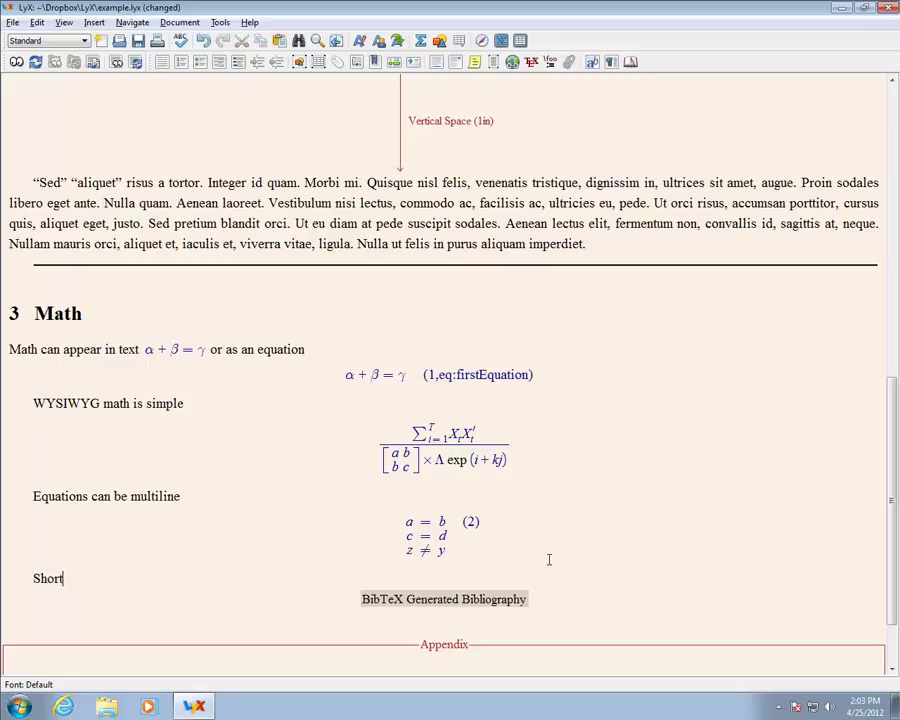
pyautogui.write('cuts are important!')
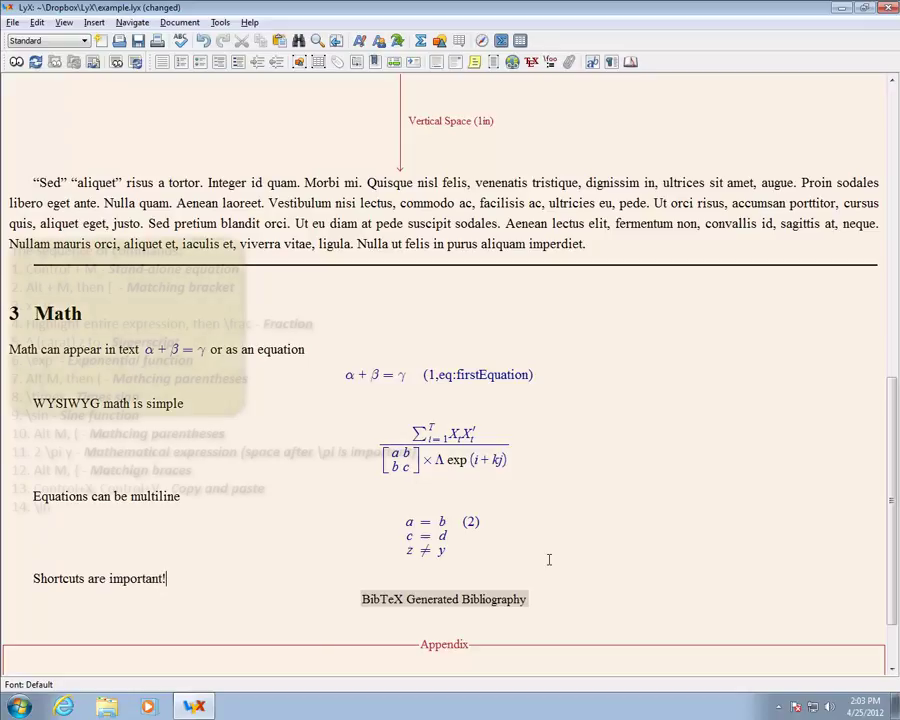
pyautogui.hotkey('ctrl', 'shift', 'm')
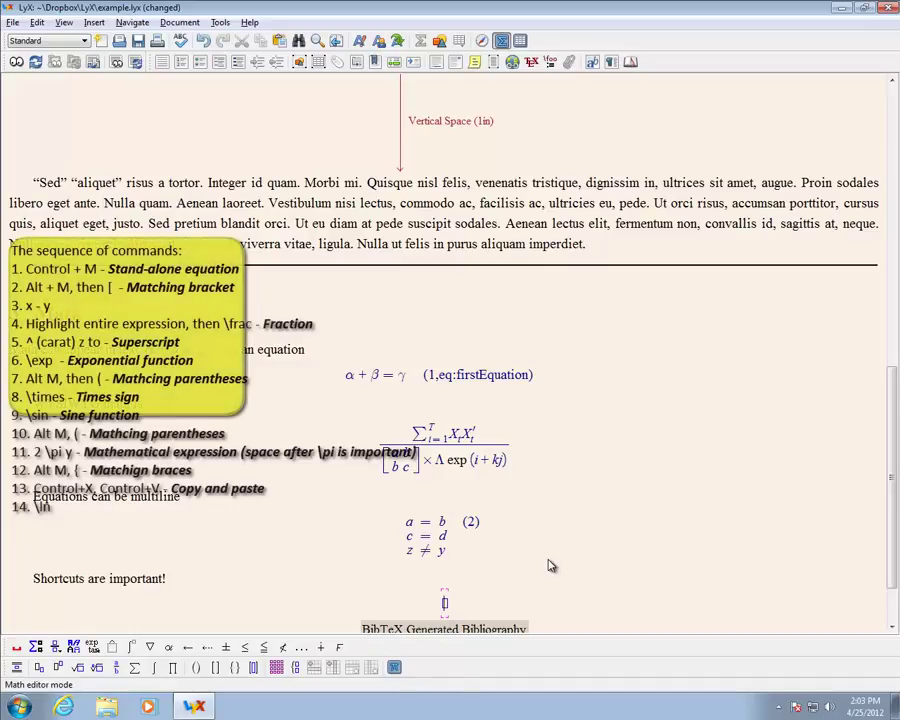
# Create a fraction with the bracketed [x + y] as its numerator.
pyautogui.hotkey('alt', 'm')
pyautogui.press('[')
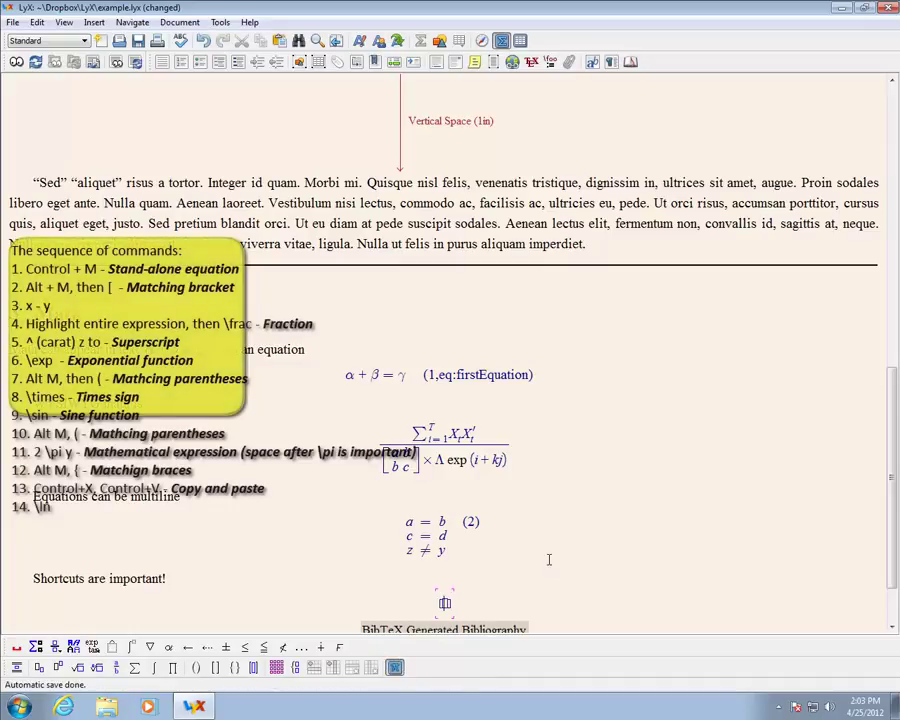
pyautogui.write('x - y')
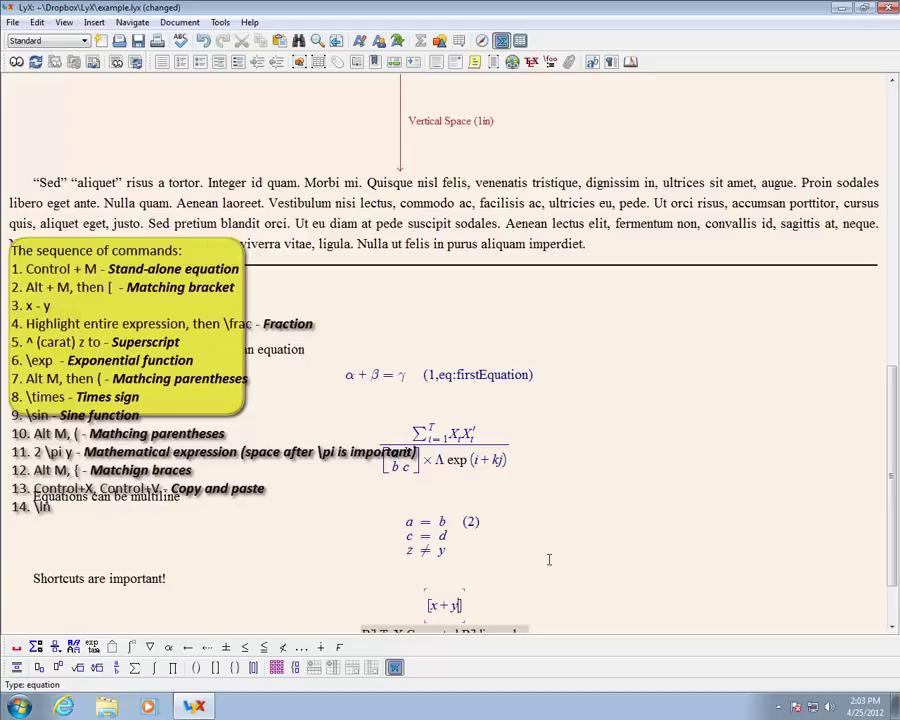
pyautogui.press('Left')
pyautogui.press('Left')
pyautogui.press('Left')
pyautogui.press('Left')
pyautogui.write('\\frac')
pyautogui.hotkey('shift', 'End')
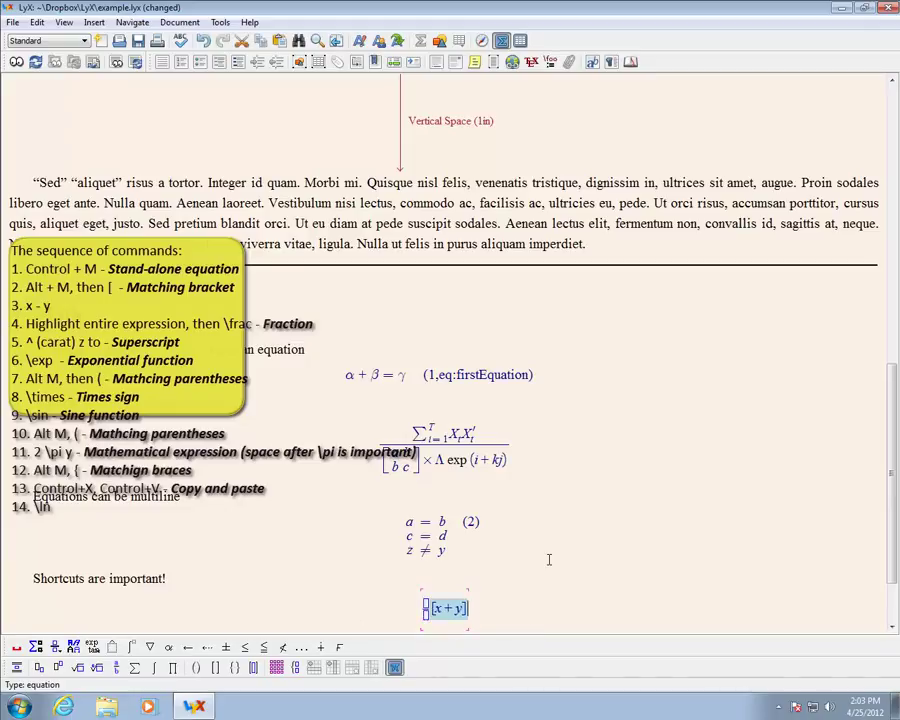
pyautogui.hotkey('ctrl', 'x')
pyautogui.hotkey('ctrl', 'v')
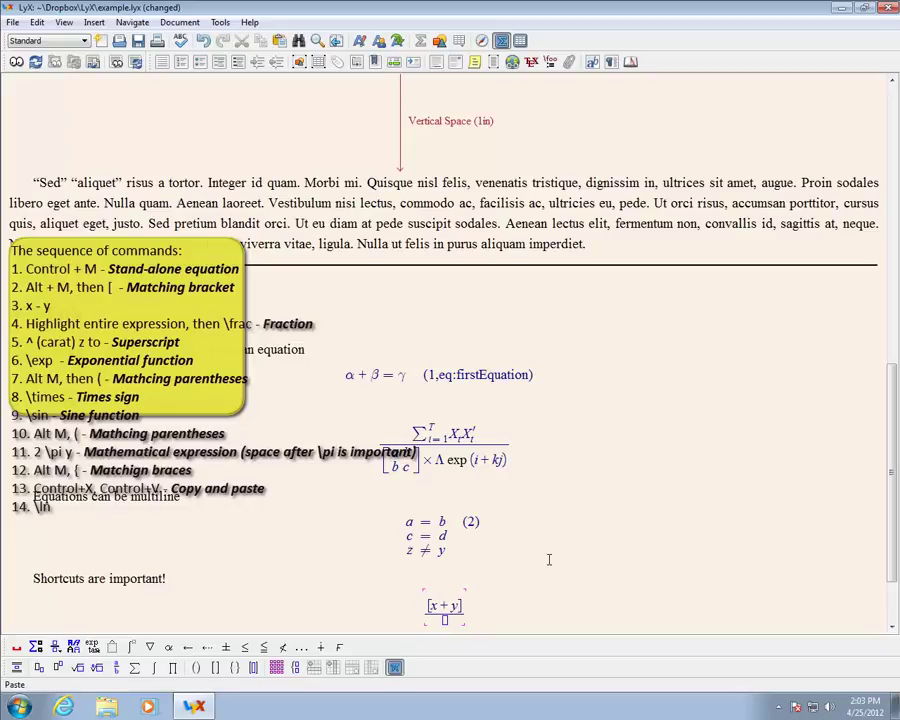
# Raise the numerator to z and write exp(1 + x) in the denominator.
pyautogui.write('^z')
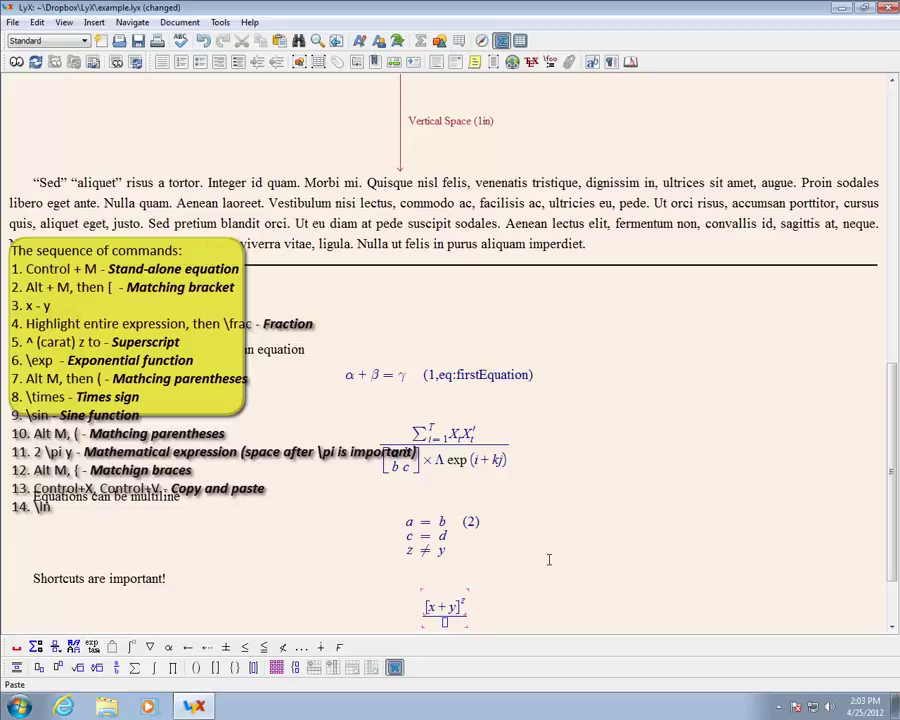
pyautogui.write('\\ex')
pyautogui.write('p')
pyautogui.press('space')
pyautogui.hotkey('alt', 'm')
pyautogui.press('(')
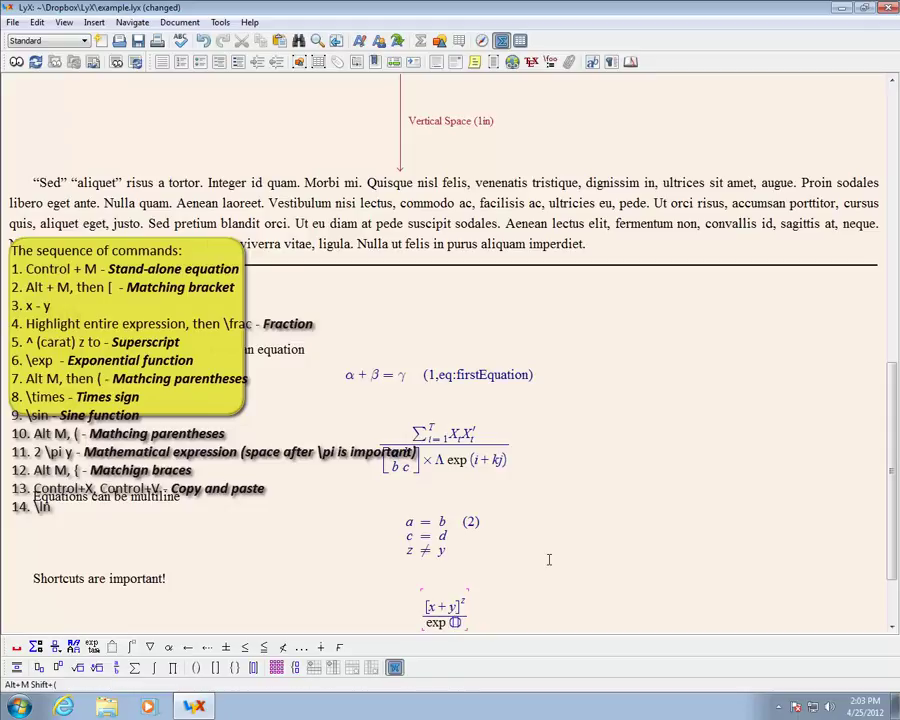
pyautogui.write('1 + x')
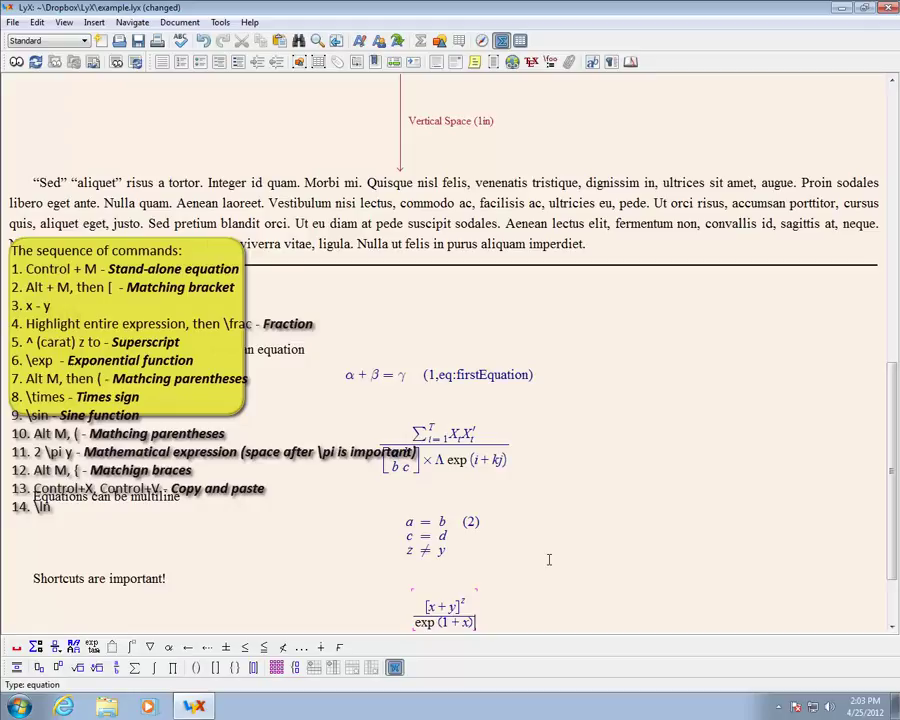
pyautogui.press('Right')
# Append × sin to the denominator after exp(1 + x).
pyautogui.write('\\t')
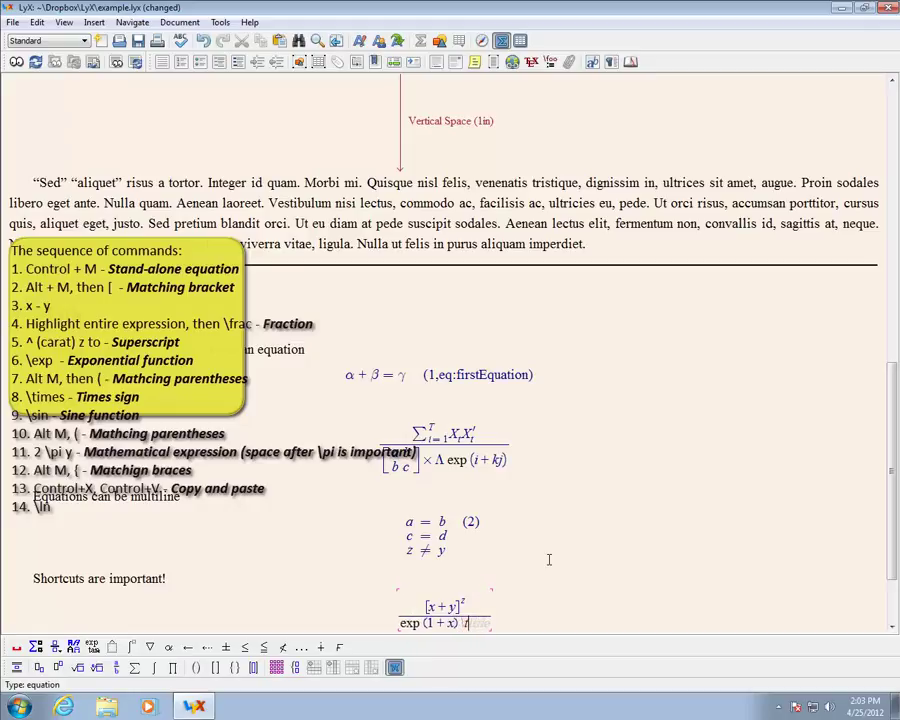
pyautogui.write('imes')
pyautogui.press('space')
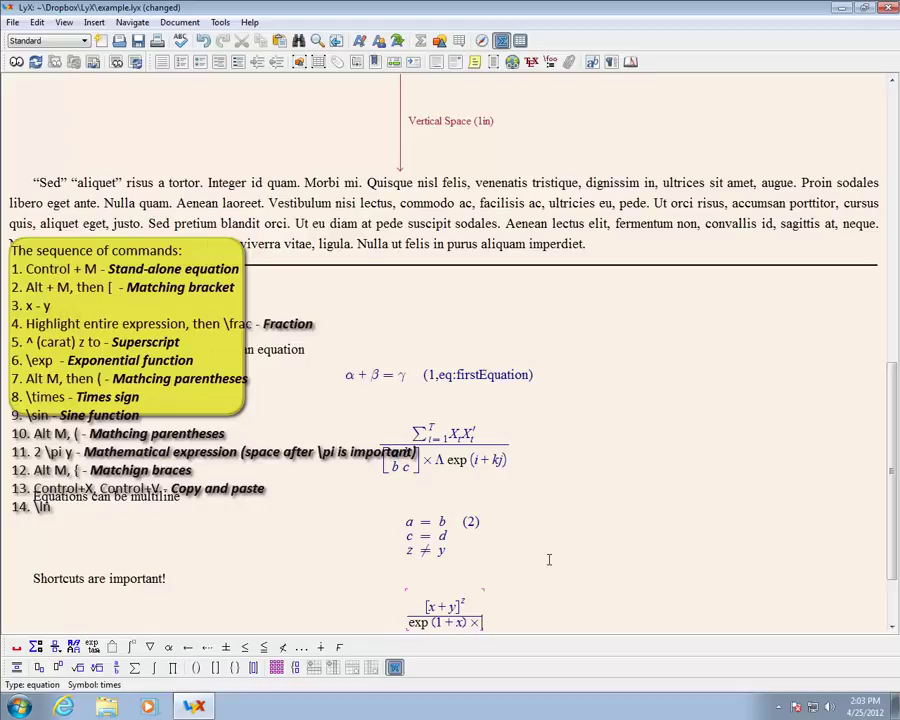
pyautogui.write('\\sim')
pyautogui.press('space')
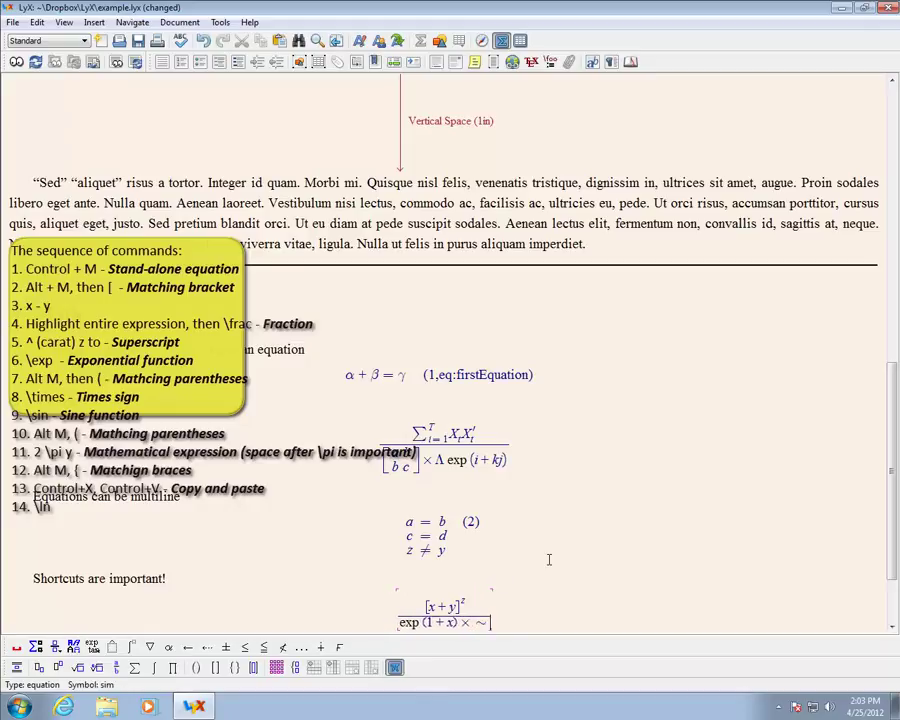
pyautogui.press('BackSpace')
pyautogui.write('\\sin')
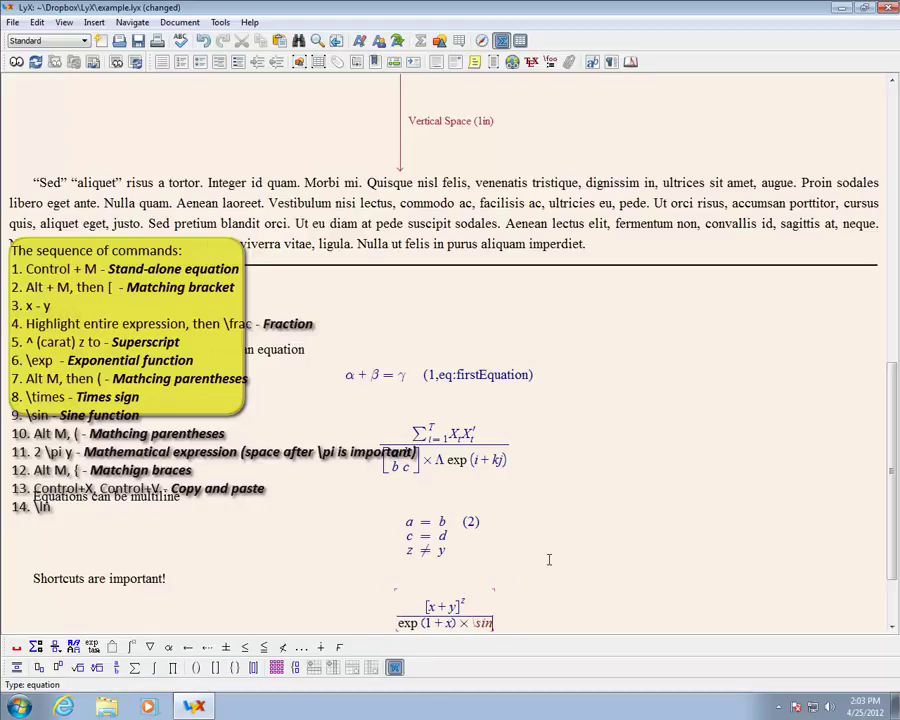
pyautogui.press('space')
# Give sin the parenthesized argument 2πy.
pyautogui.hotkey('alt', 'm')
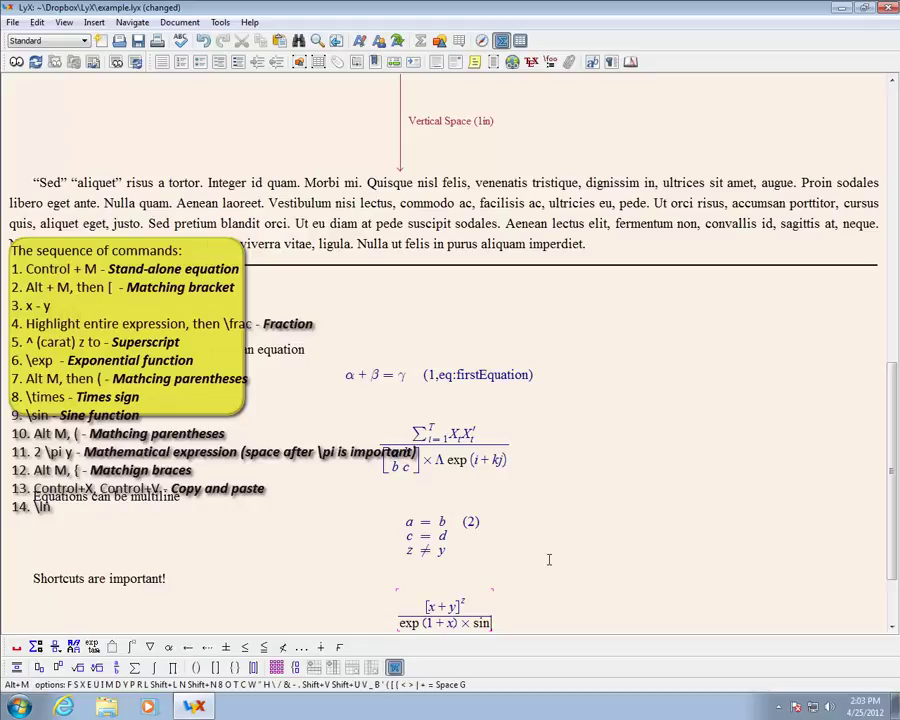
pyautogui.press('(')
pyautogui.write('2')
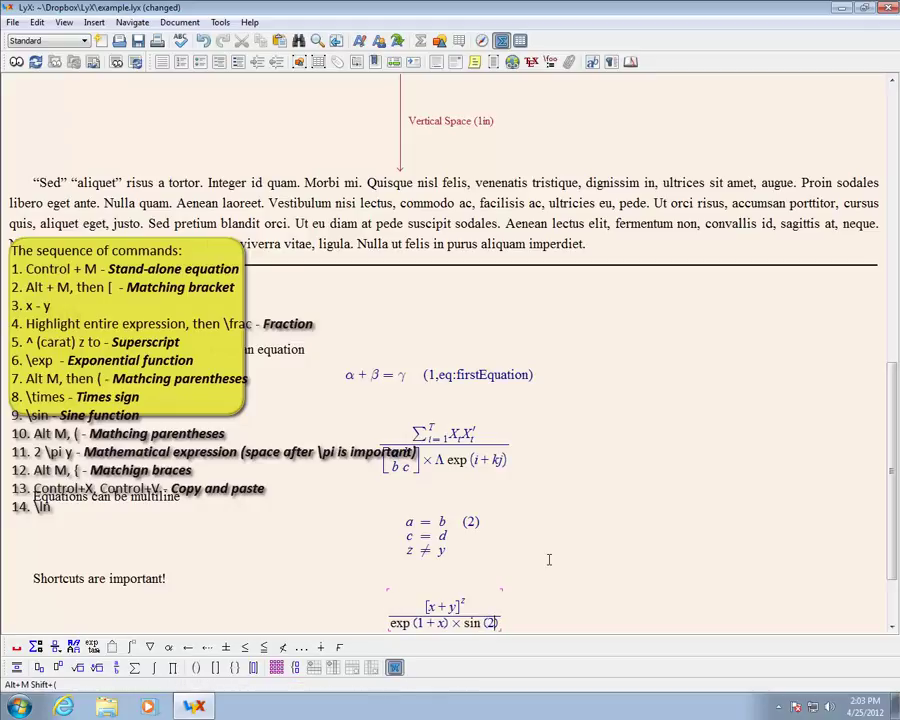
pyautogui.press('Escape')
pyautogui.press('Left')
pyautogui.write('\\pi ')
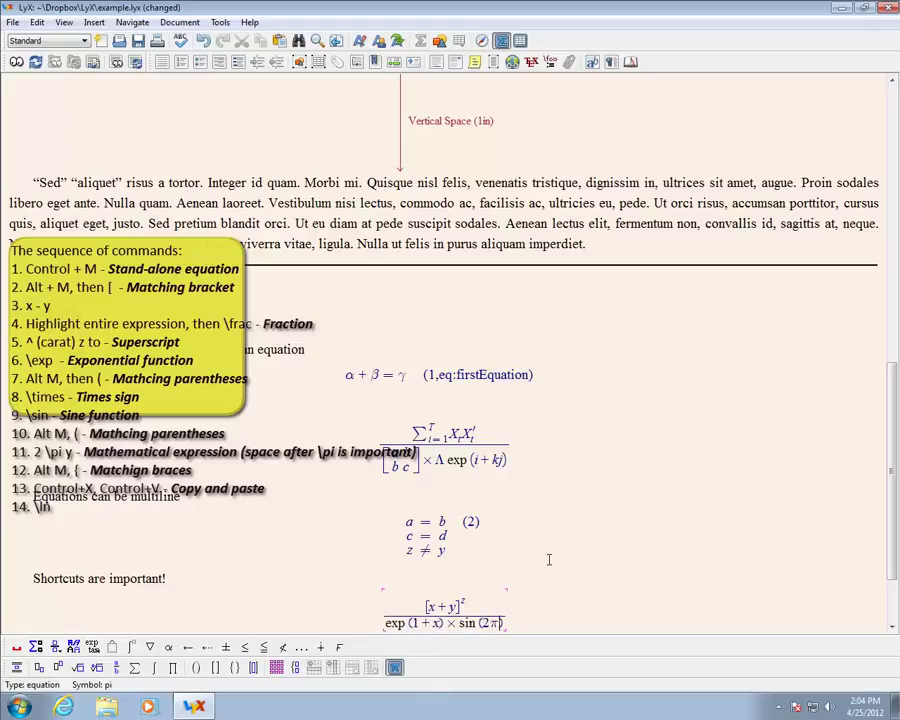
pyautogui.write('y')
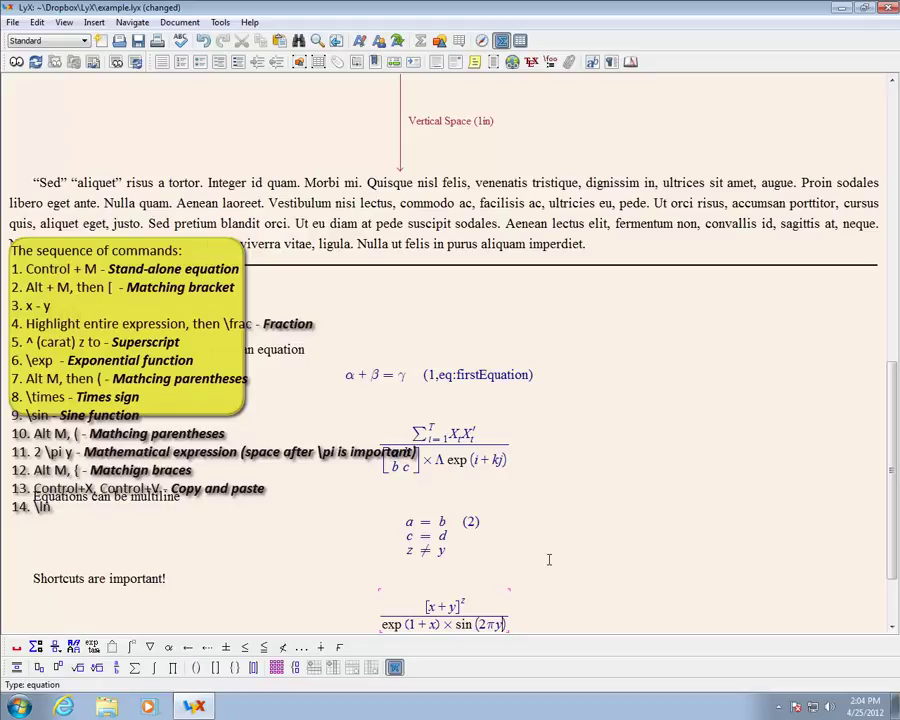
pyautogui.press('Left')
pyautogui.press('Left')
pyautogui.press('Left')
pyautogui.press('Left')
pyautogui.press('Left')
pyautogui.press('Home')
# Wrap the fraction in curly braces and prefix it with ln.
pyautogui.hotkey('alt', 'm')
pyautogui.hotkey('shift', '{')
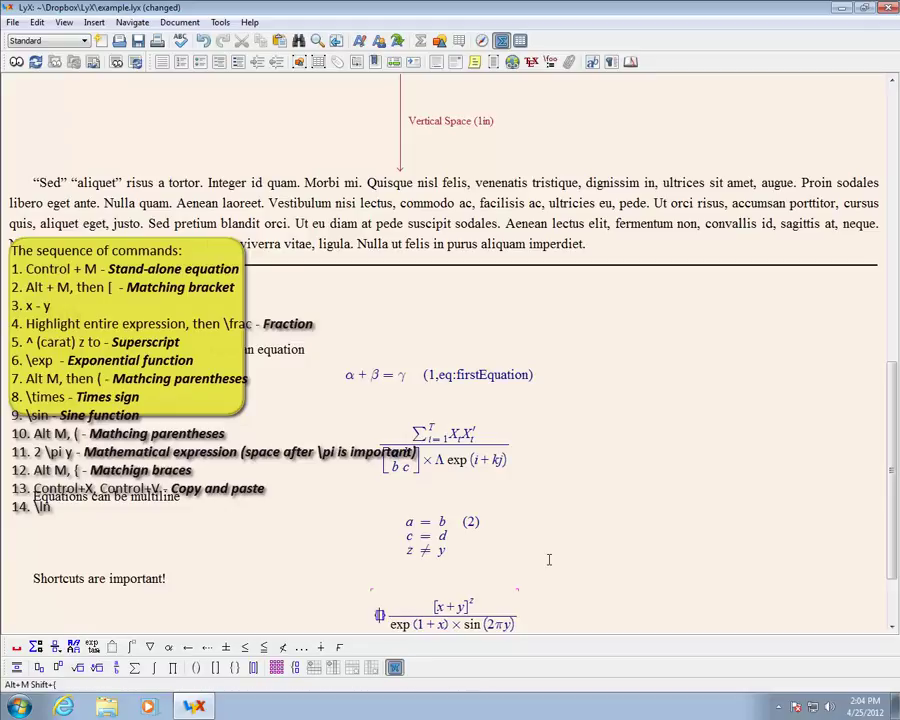
pyautogui.hotkey('shift', 'End')
pyautogui.hotkey('ctrl', 'x')
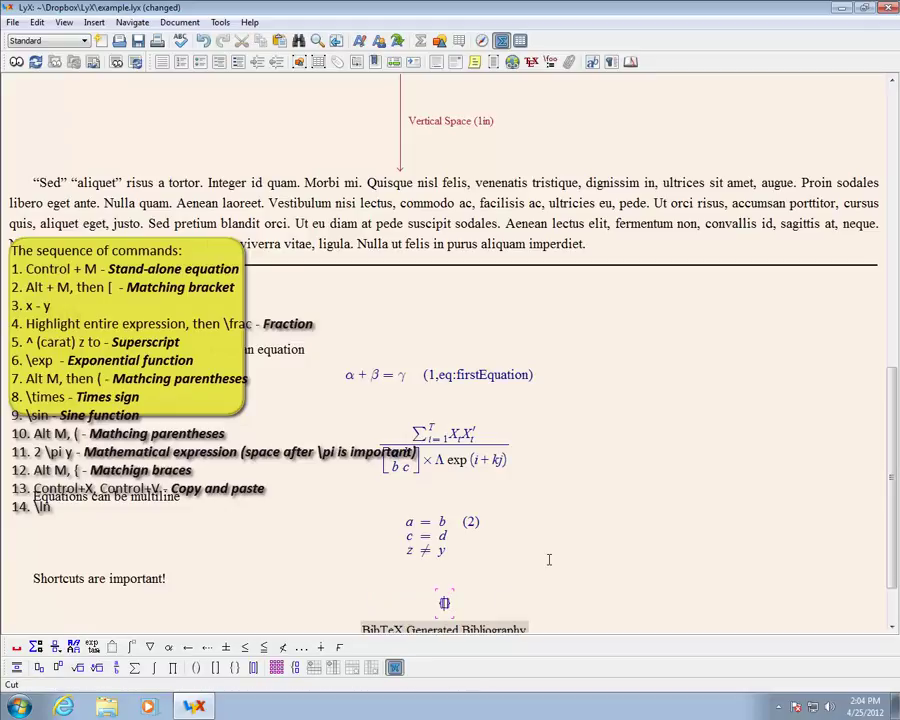
pyautogui.hotkey('ctrl', 'v')
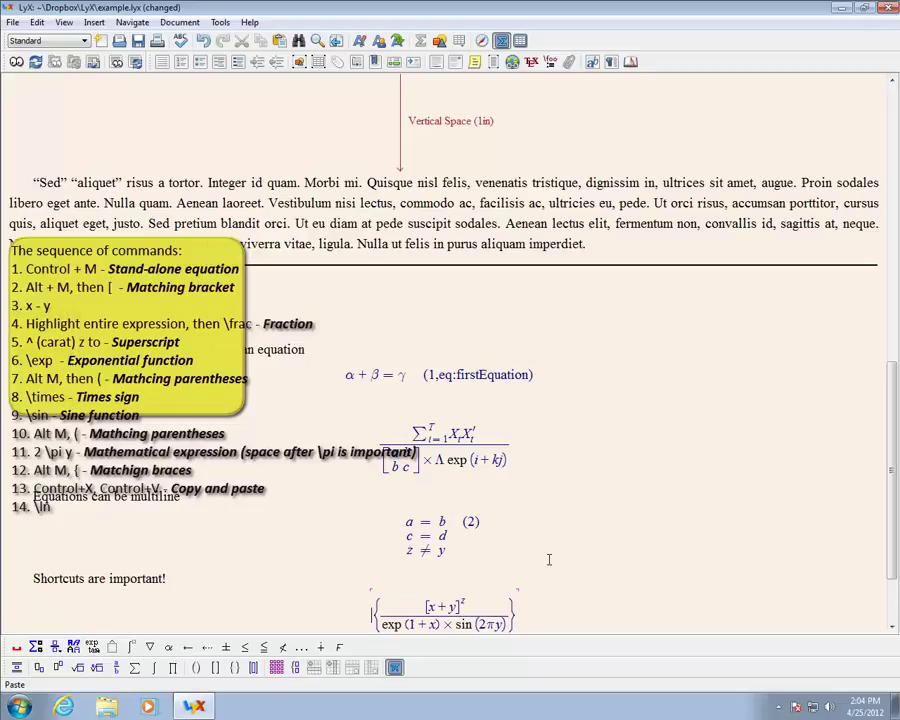
pyautogui.press('Home')
pyautogui.write('\\ln')
pyautogui.press('space')
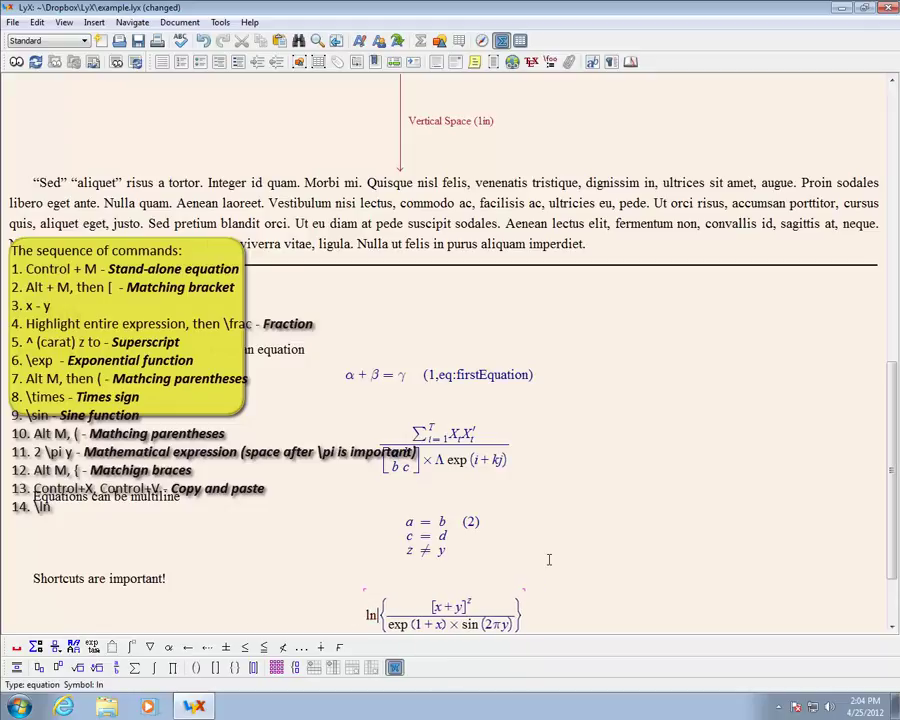
pyautogui.press('End')
# Open the LaTeX Source pane from the View menu.
pyautogui.click(64, 23)
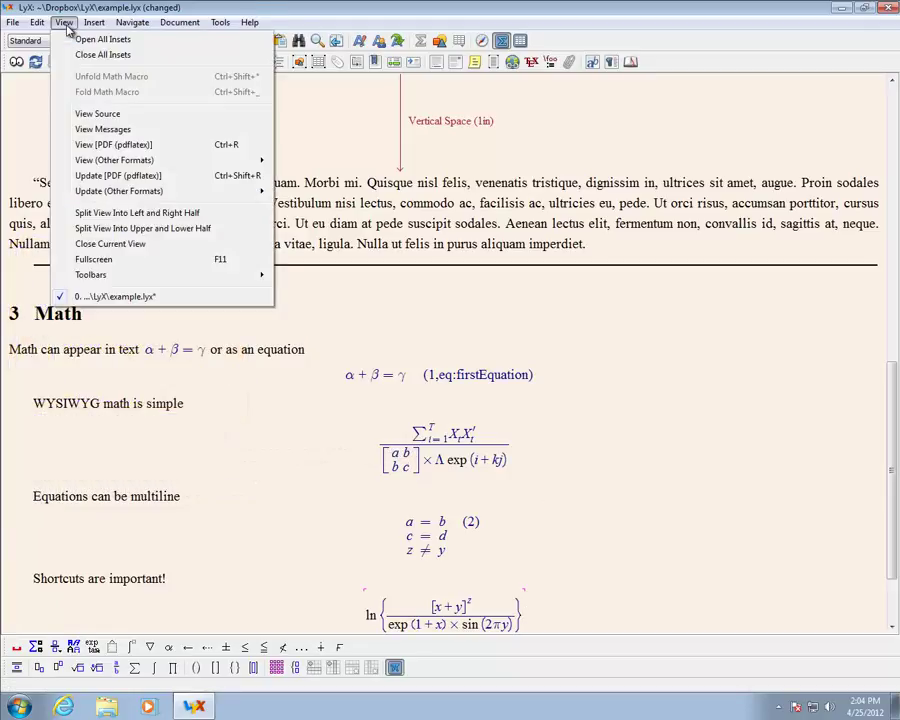
pyautogui.click(58, 114)
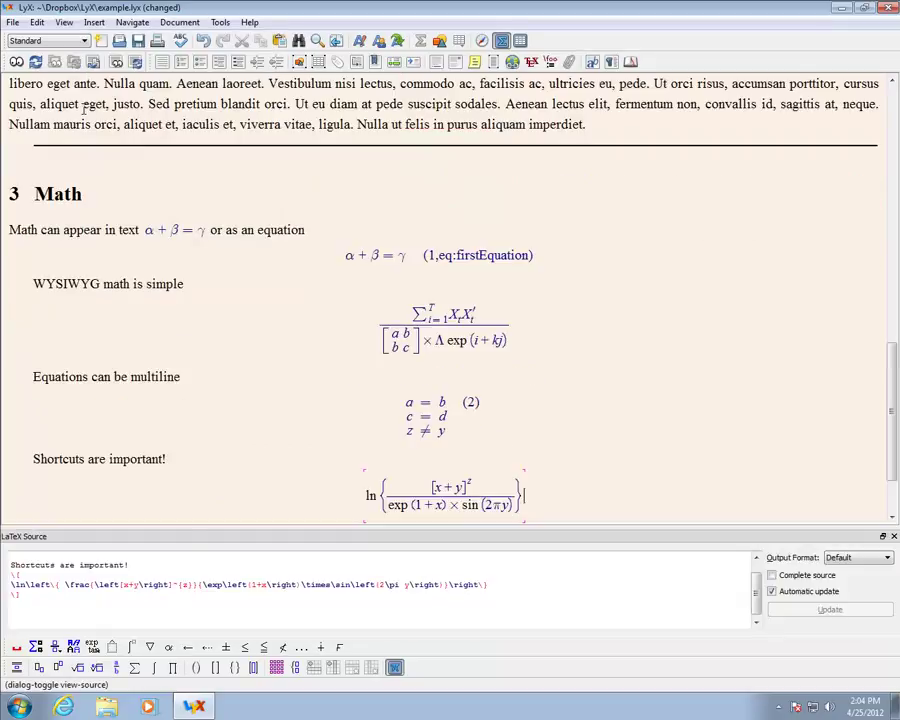